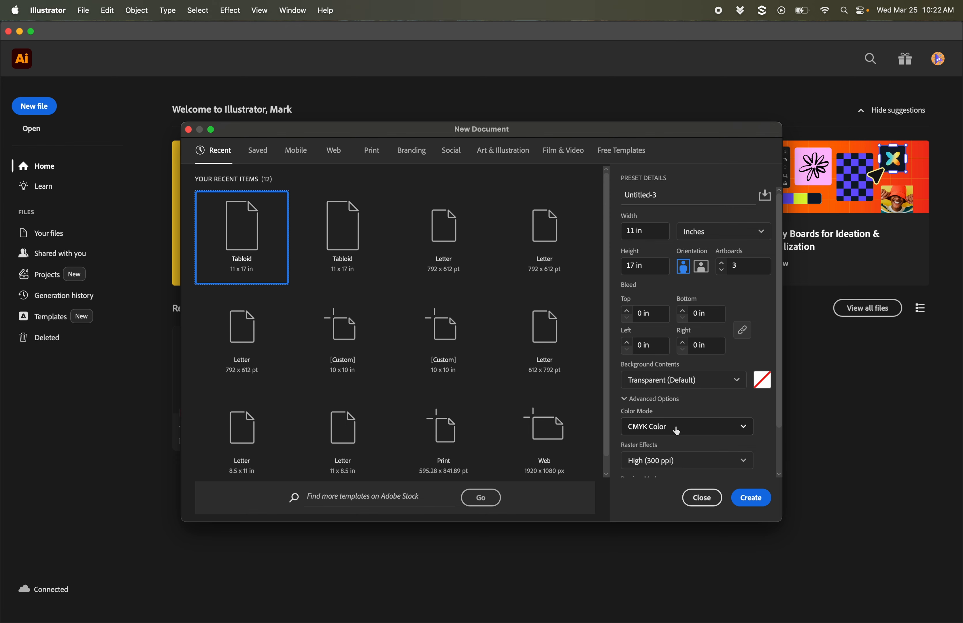
# Step: Choose the Tabloid print preset for the new document and set its units to inches
pyautogui.click(373, 150)
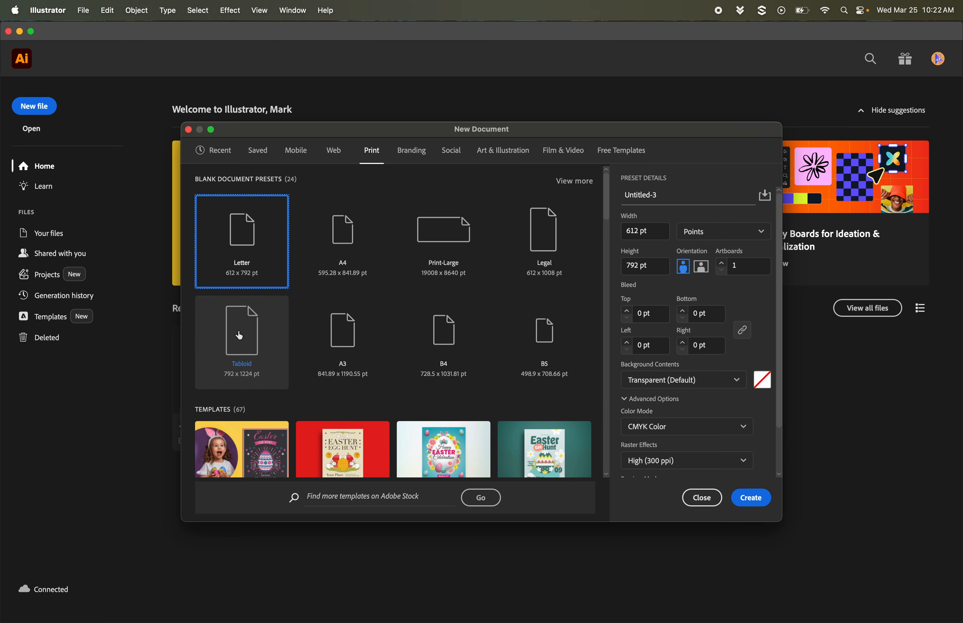
pyautogui.click(250, 339)
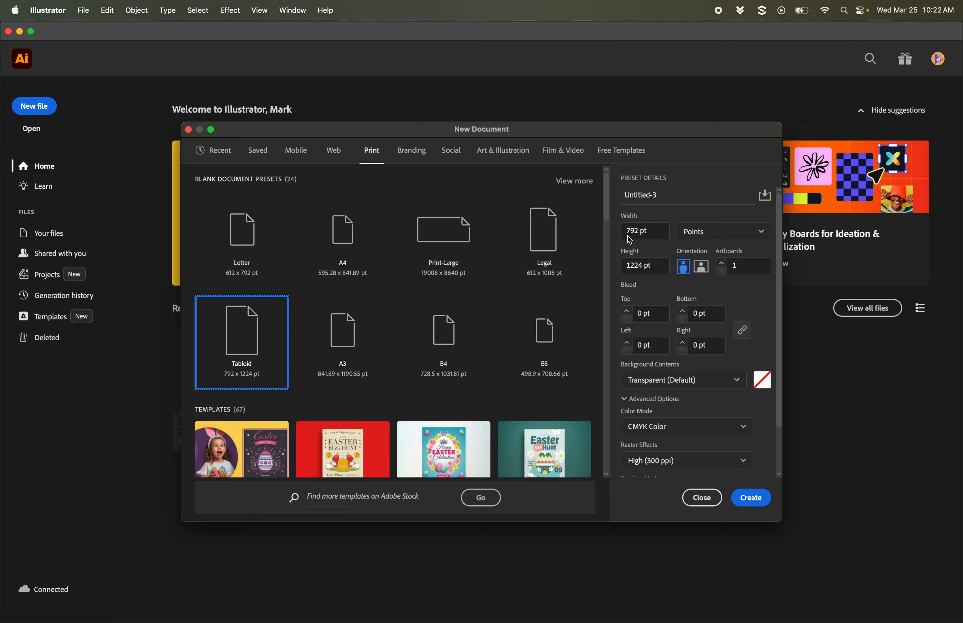
pyautogui.click(729, 234)
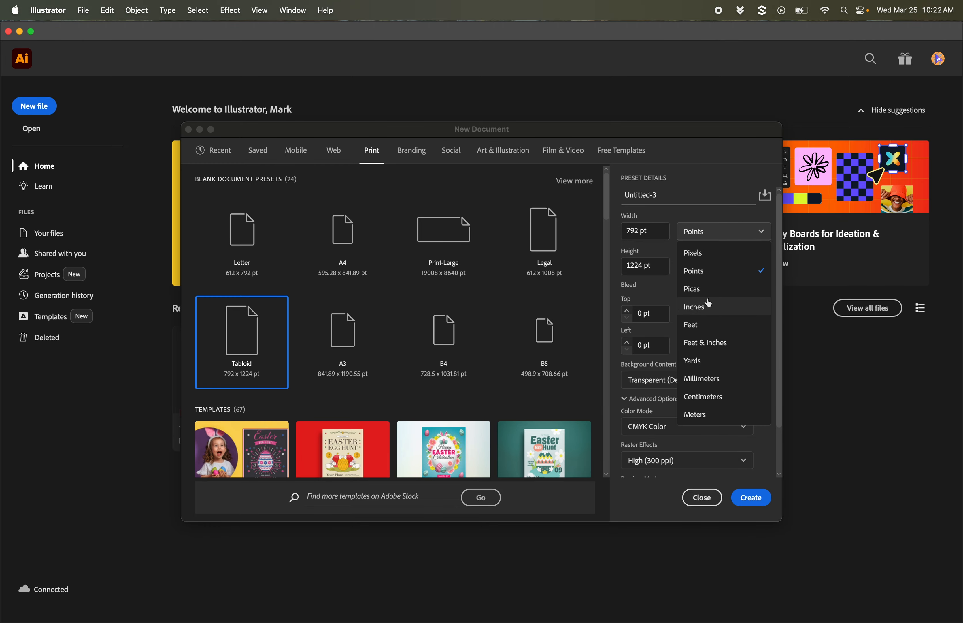
pyautogui.click(708, 308)
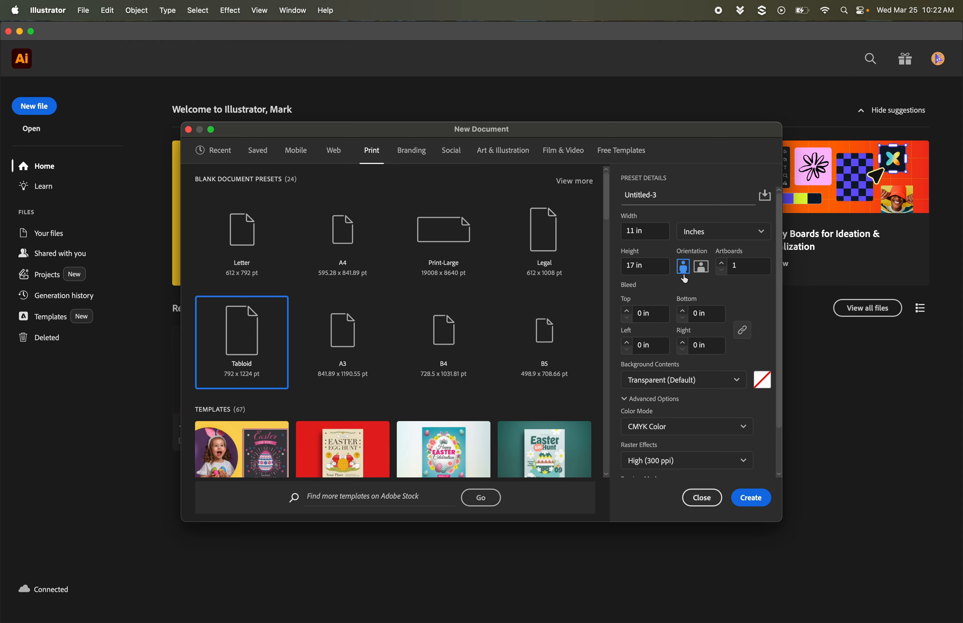
# Step: Keep the portrait orientation, set the number of artboards to 3, and create the document
pyautogui.click(703, 267)
pyautogui.click(683, 268)
pyautogui.scroll(-3, 685, 272)
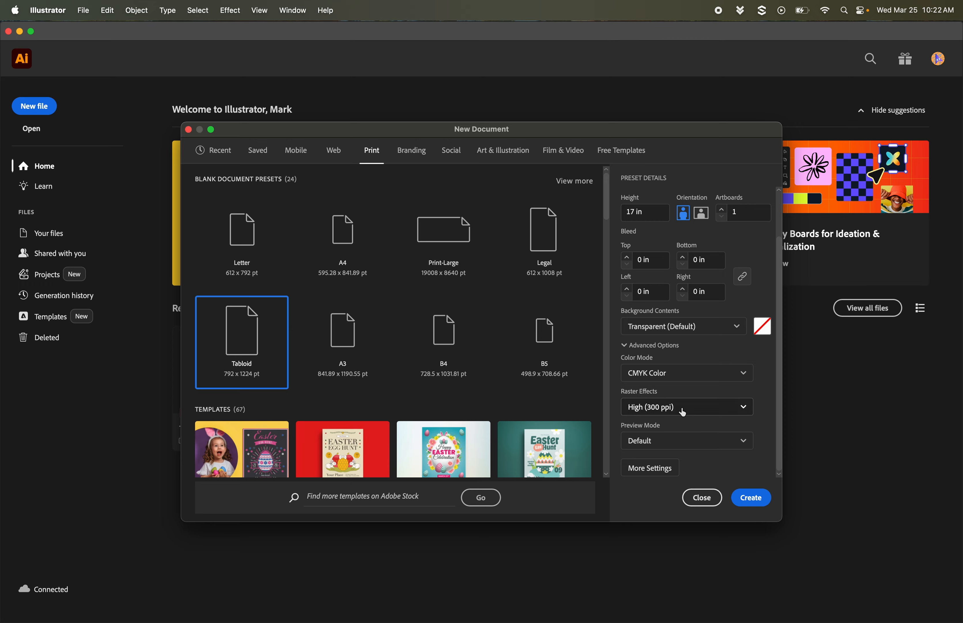
pyautogui.scroll(3, 683, 412)
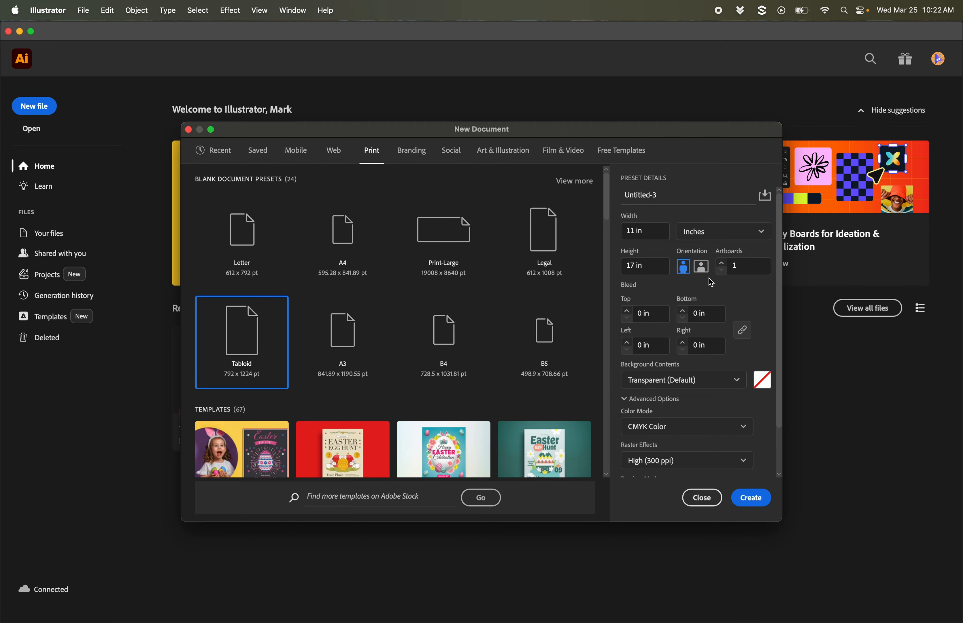
pyautogui.click(722, 263)
pyautogui.click(748, 498)
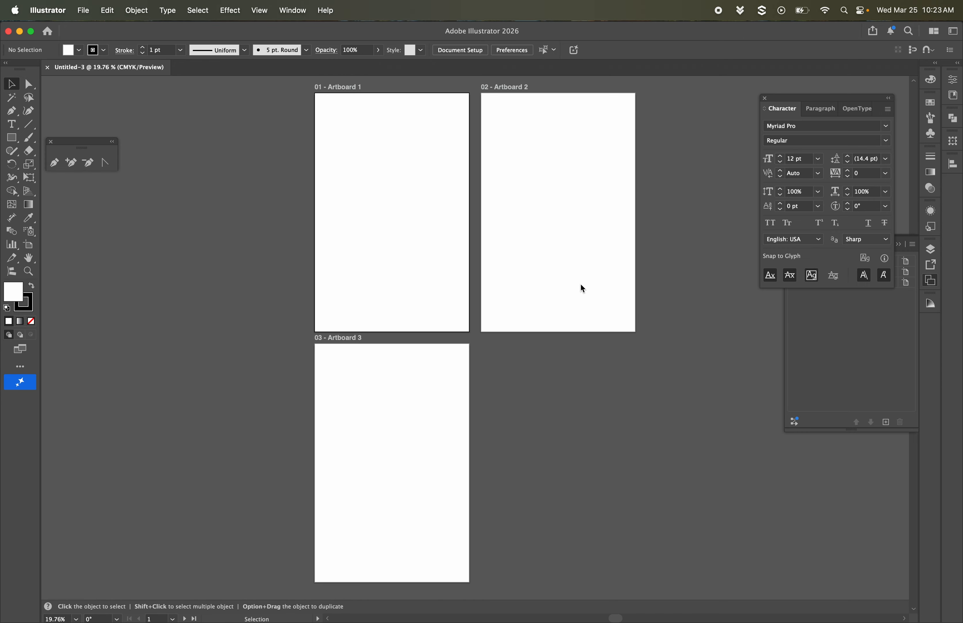
# Step: Display the document's list of artboards
pyautogui.click(296, 13)
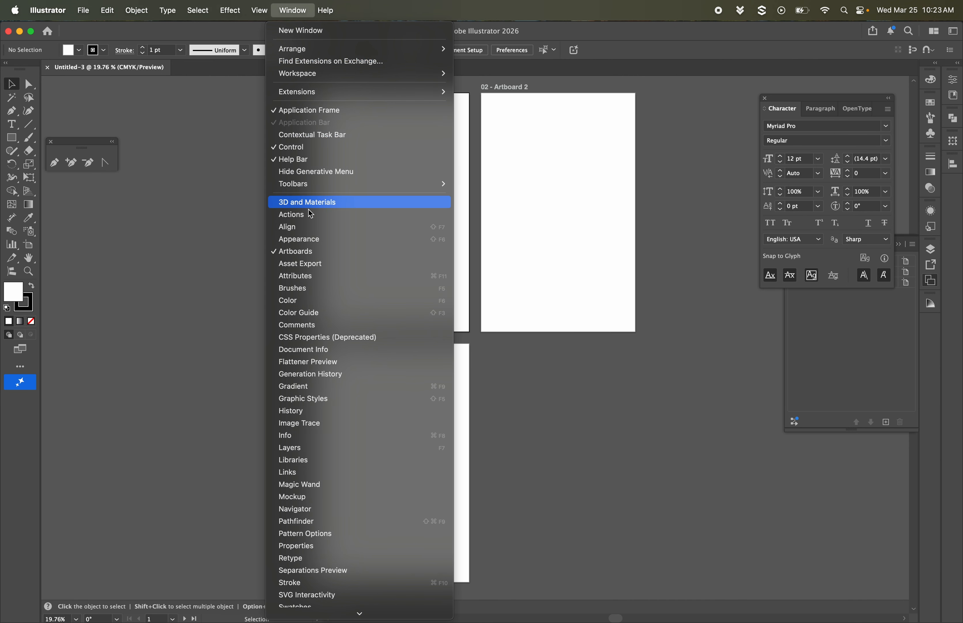
pyautogui.click(320, 252)
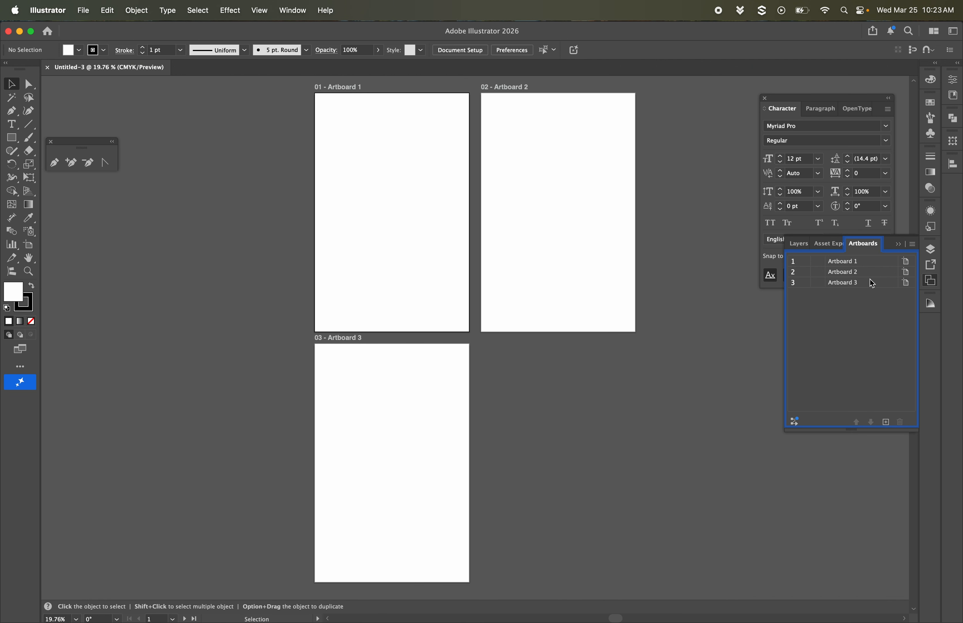
pyautogui.click(898, 243)
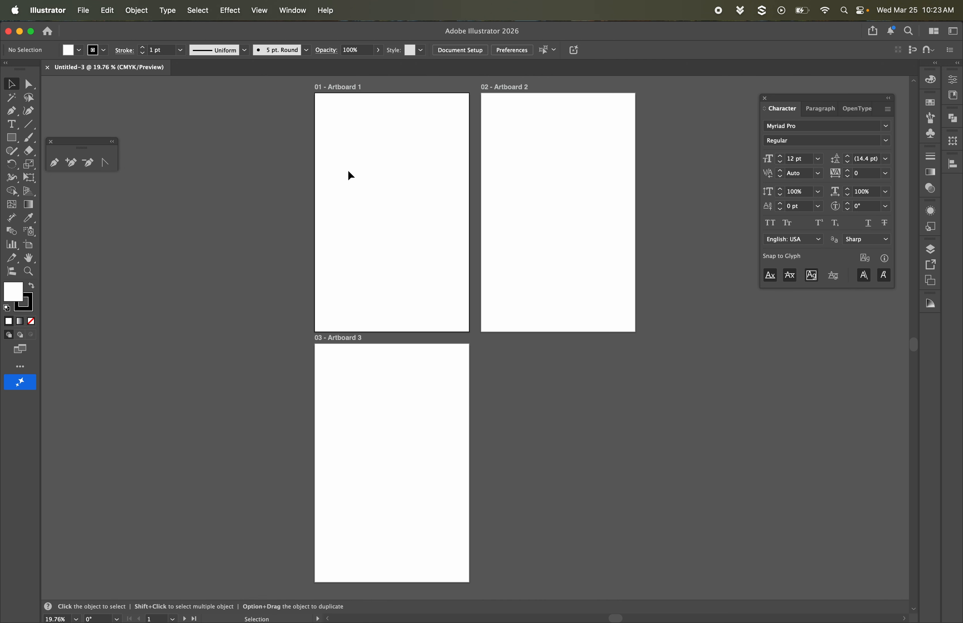
pyautogui.click(299, 15)
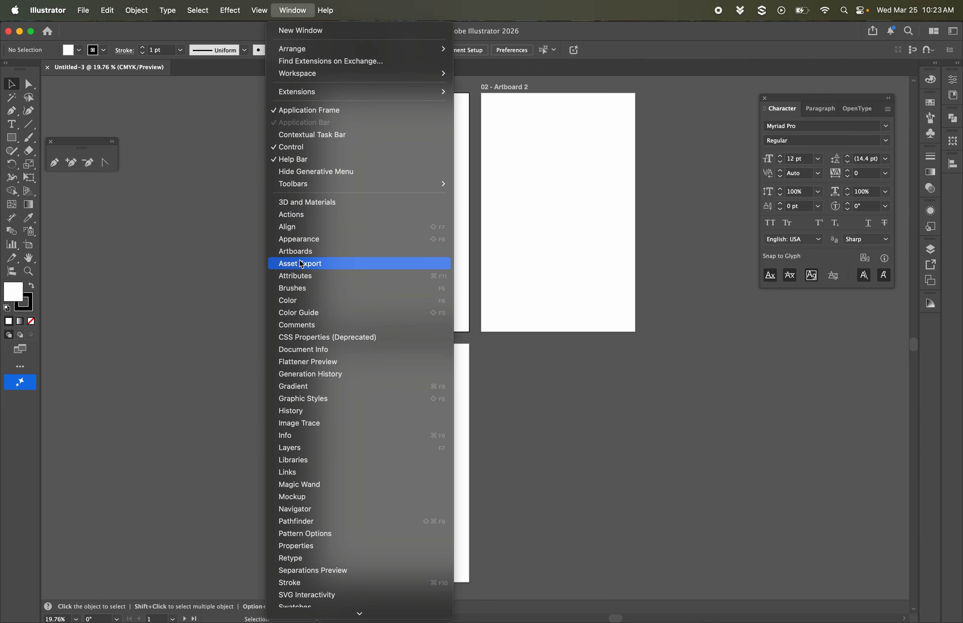
pyautogui.click(307, 252)
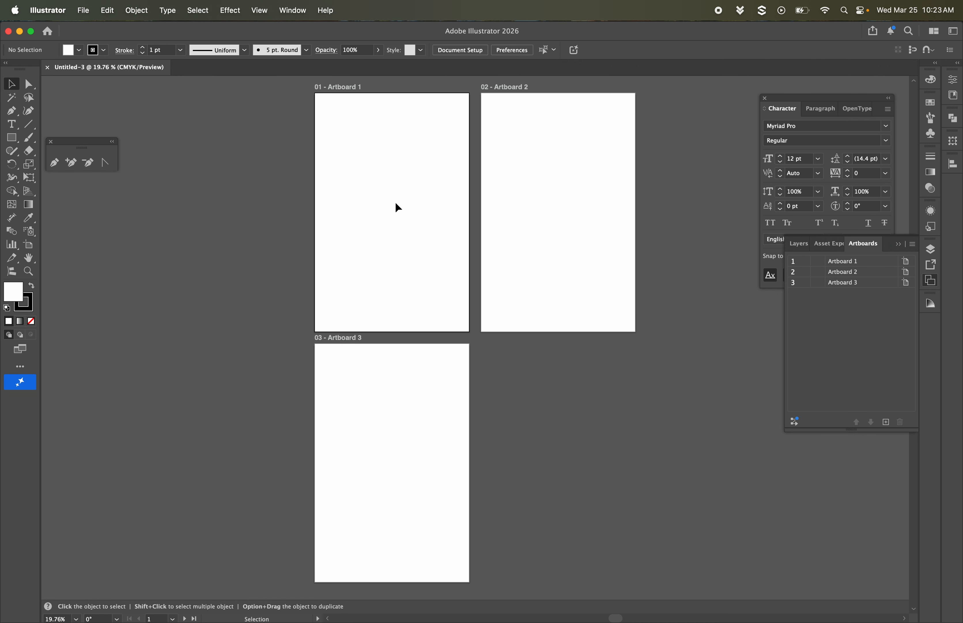
# Step: Try adding a new artboard directly after Artboard 1 and undo the addition
pyautogui.click(850, 264)
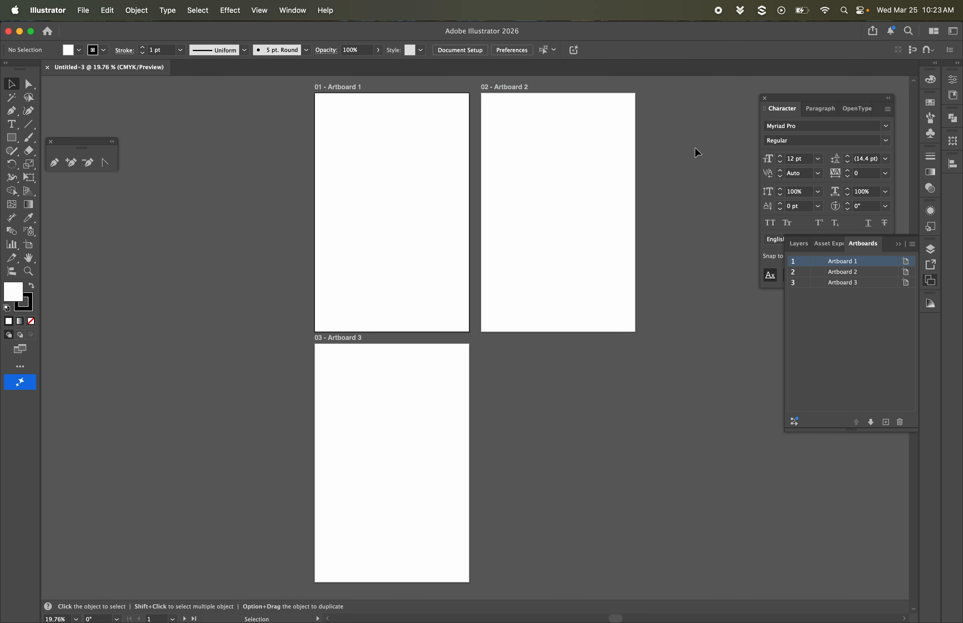
pyautogui.click(885, 423)
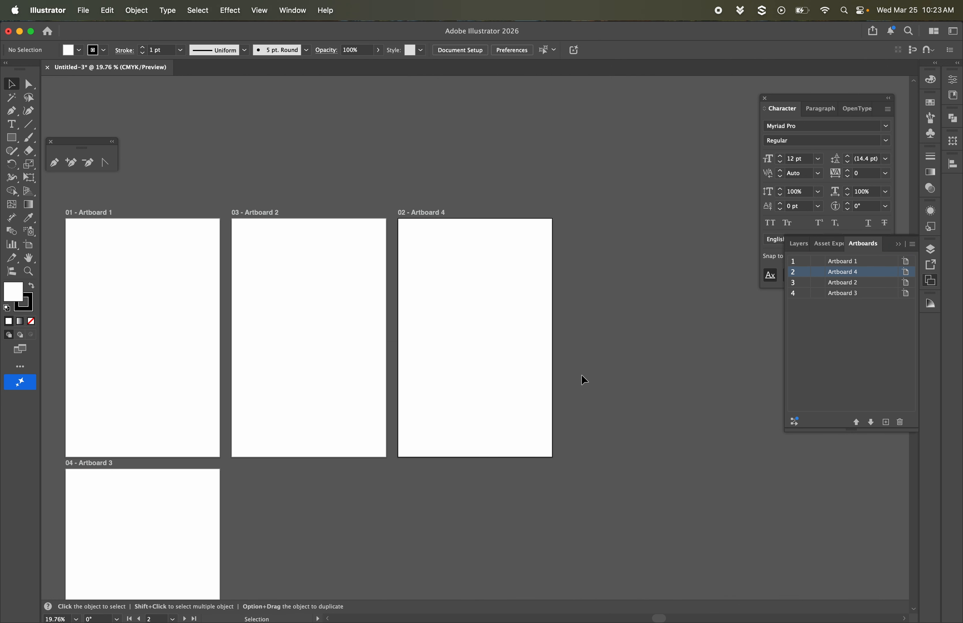
pyautogui.scroll(-3, 582, 374)
pyautogui.hscroll(-3, 581, 375)
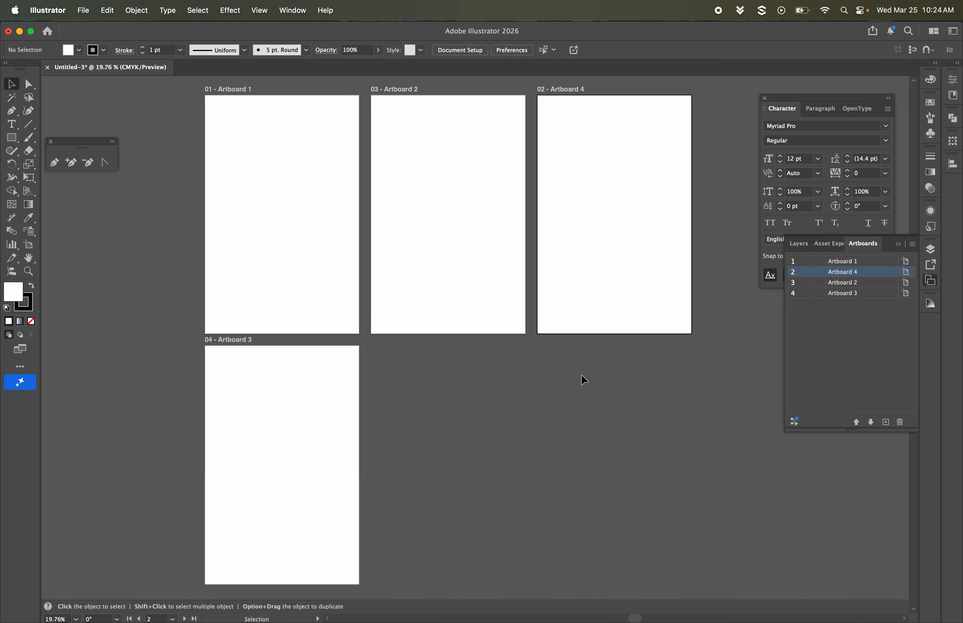
pyautogui.press('super+z')
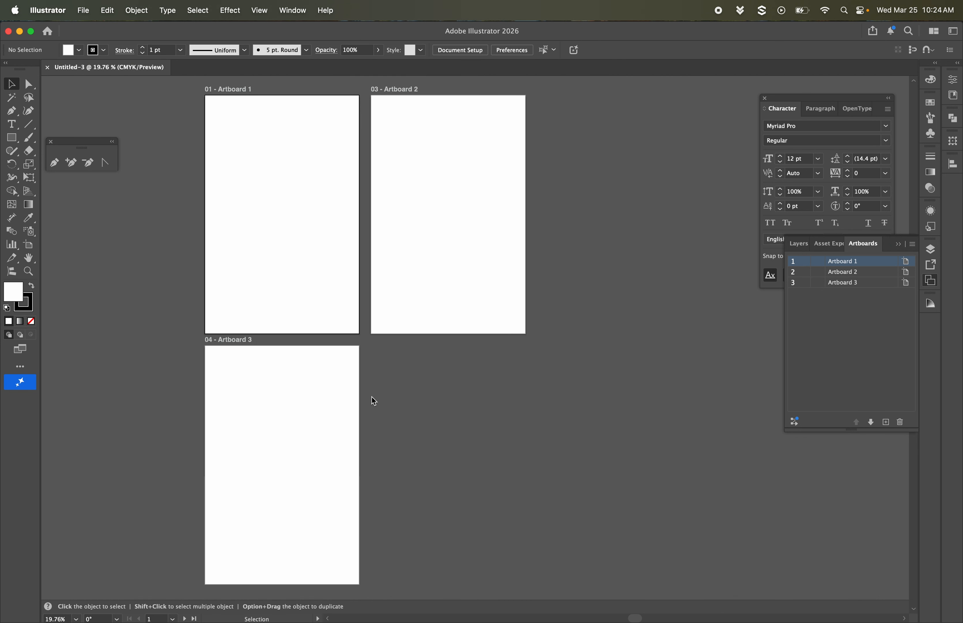
pyautogui.hscroll(-3, 371, 396)
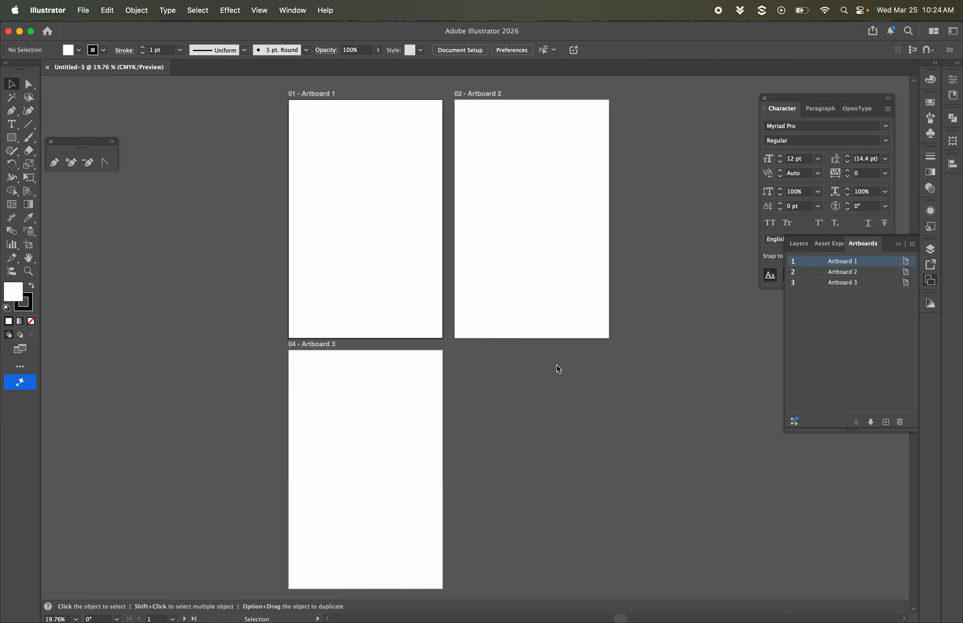
# Step: Add a new artboard after Artboard 3 in the artboard list
pyautogui.click(872, 286)
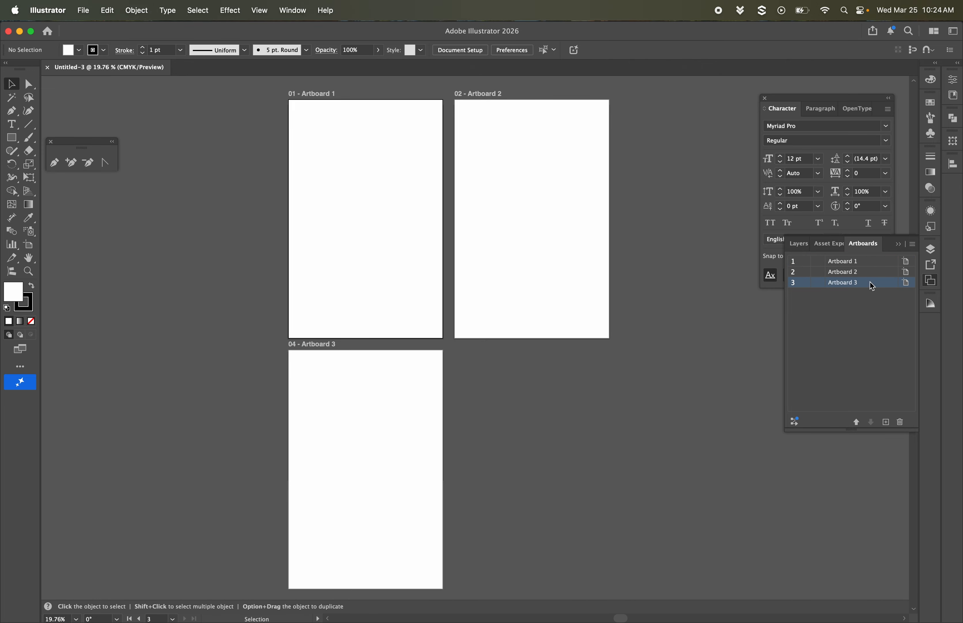
pyautogui.click(886, 422)
pyautogui.scroll(2, 596, 298)
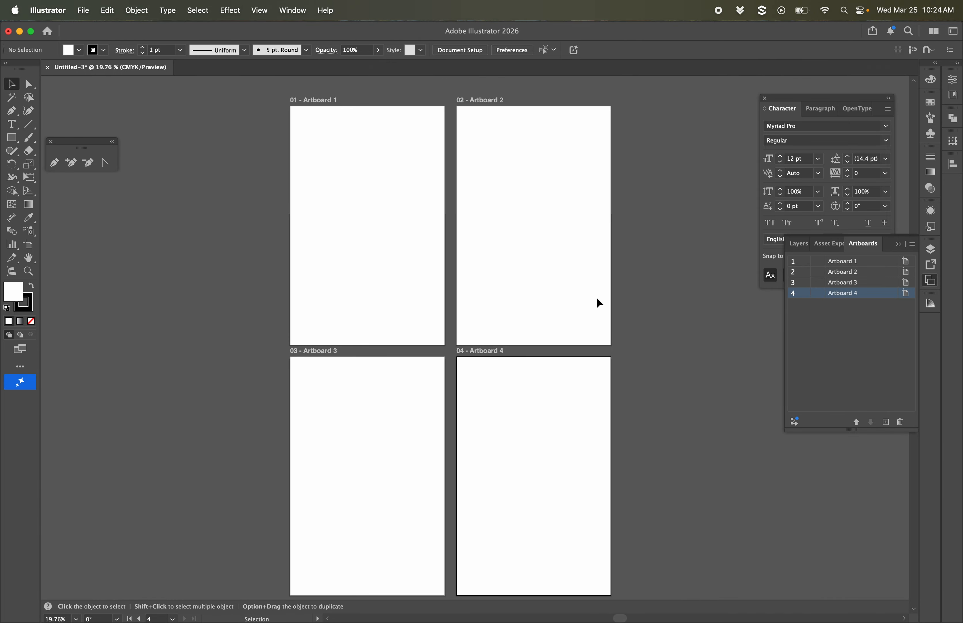
pyautogui.hscroll(1, 596, 297)
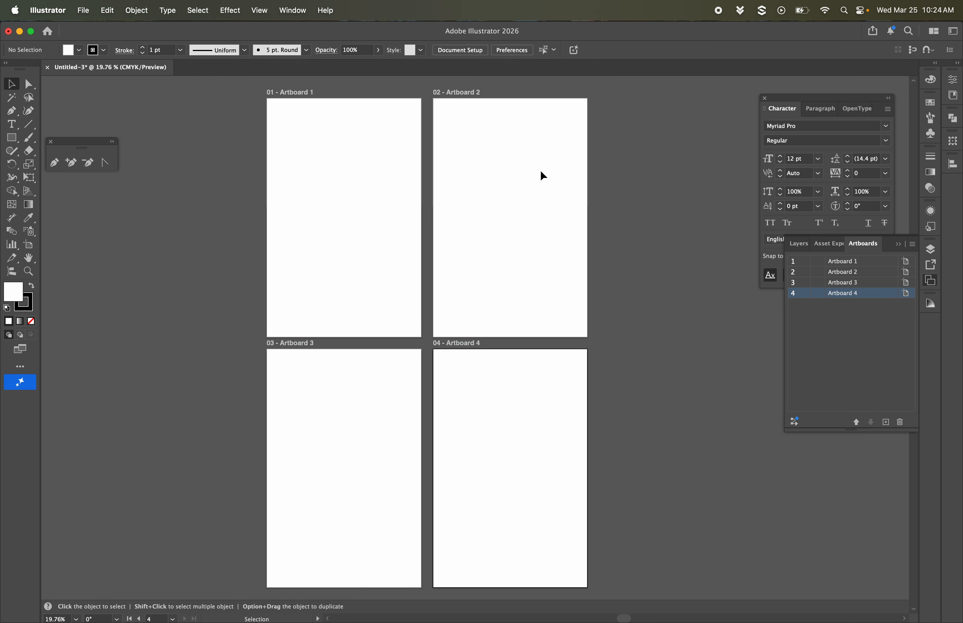
# Step: Enter artboard editing from the document setup with Artboard 2 active and add a new artboard to its right
pyautogui.click(853, 273)
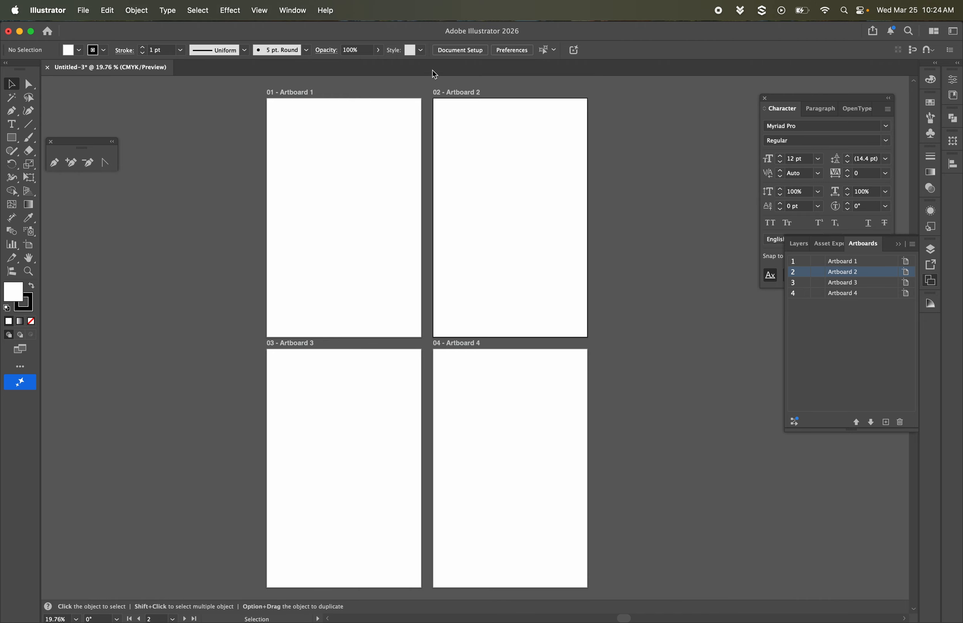
pyautogui.click(464, 53)
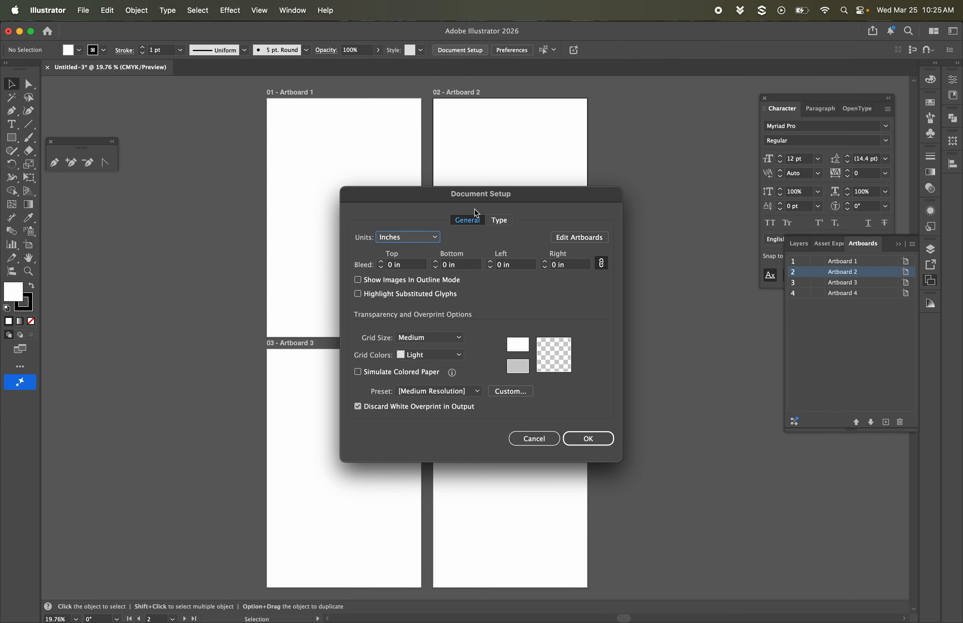
pyautogui.click(581, 238)
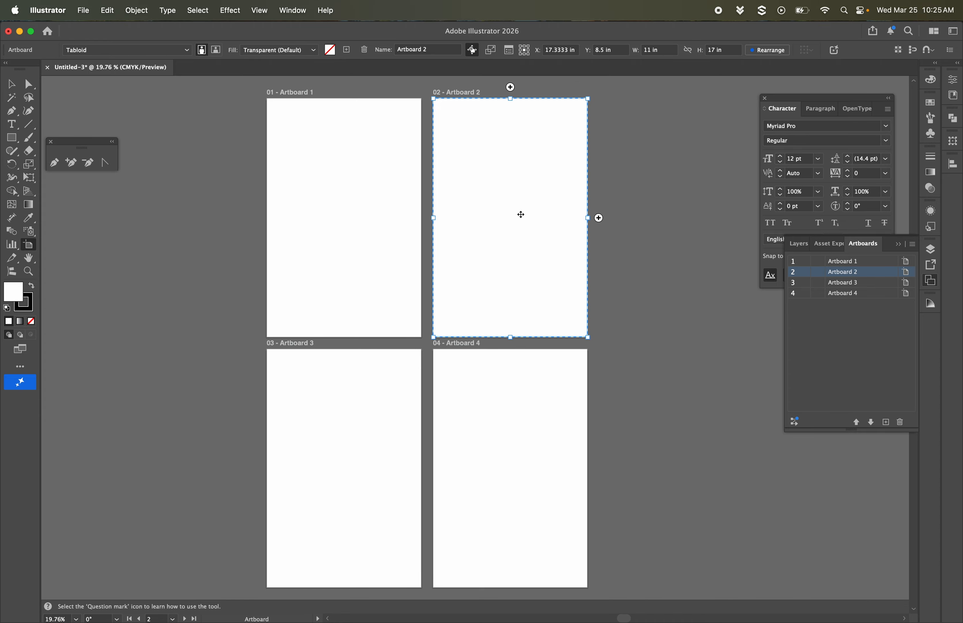
pyautogui.click(599, 218)
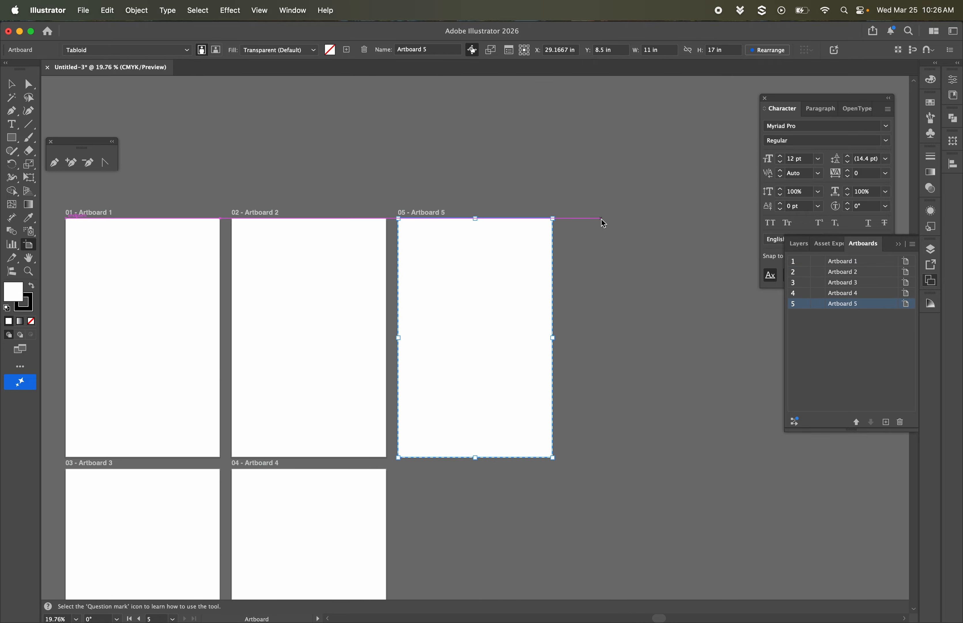
# Step: Add another artboard directly below Artboard 5, beside Artboard 4
pyautogui.scroll(-5, 596, 318)
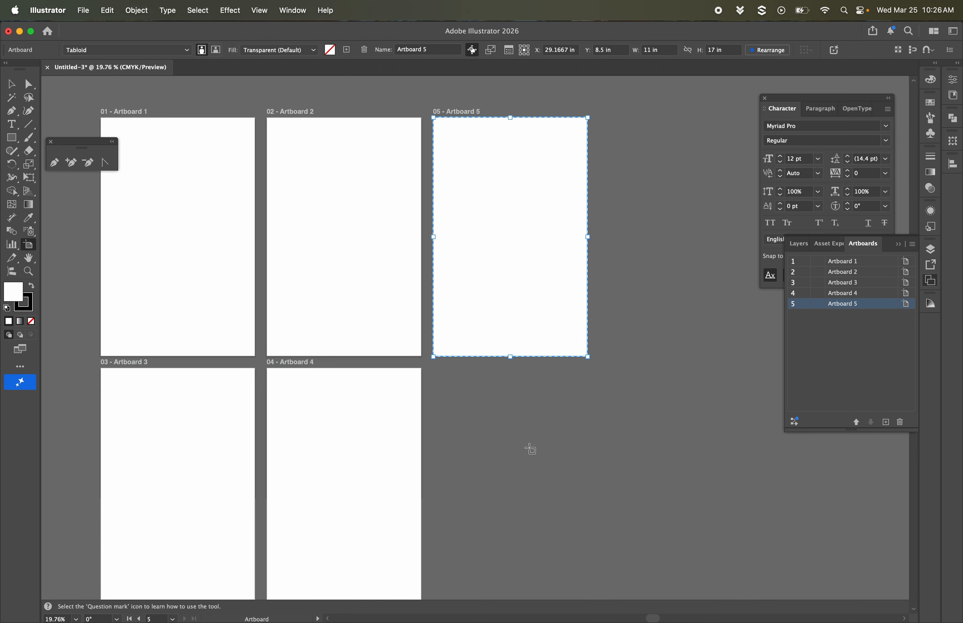
pyautogui.scroll(-2, 534, 466)
pyautogui.scroll(-2, 534, 466)
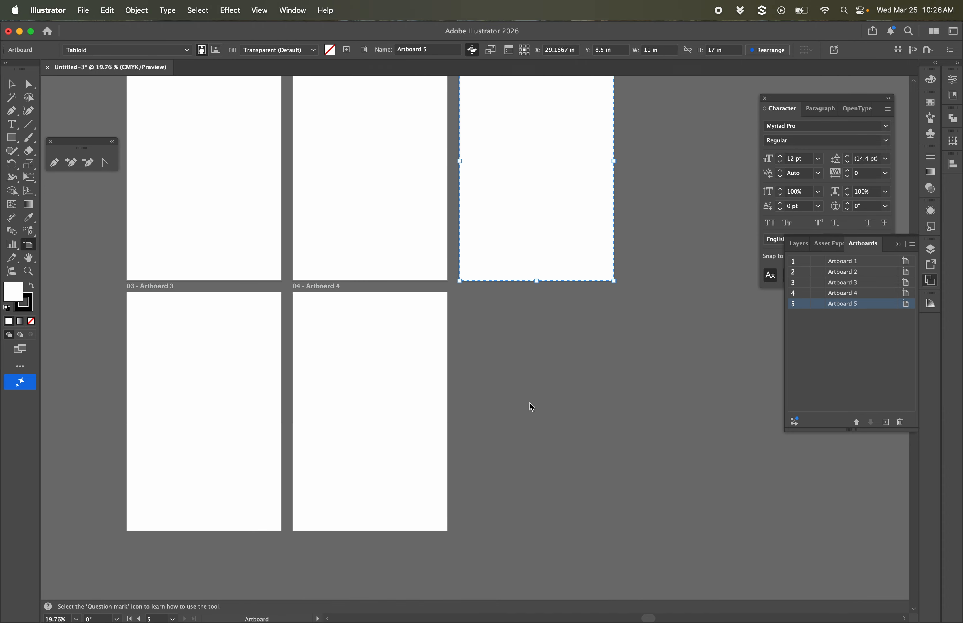
pyautogui.click(536, 291)
pyautogui.hscroll(-5, 485, 278)
pyautogui.scroll(5, 485, 278)
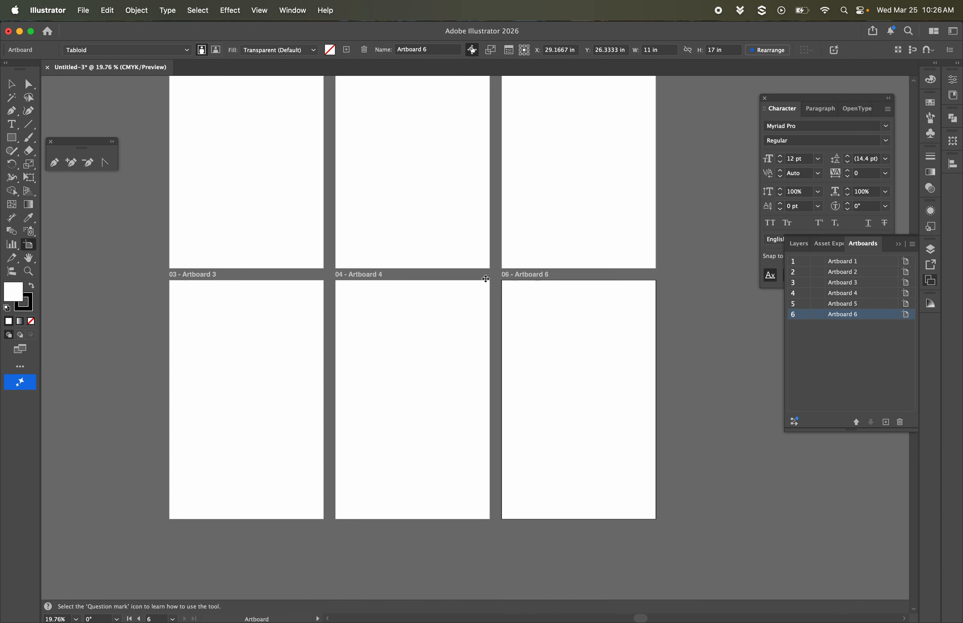
pyautogui.hscroll(2, 486, 278)
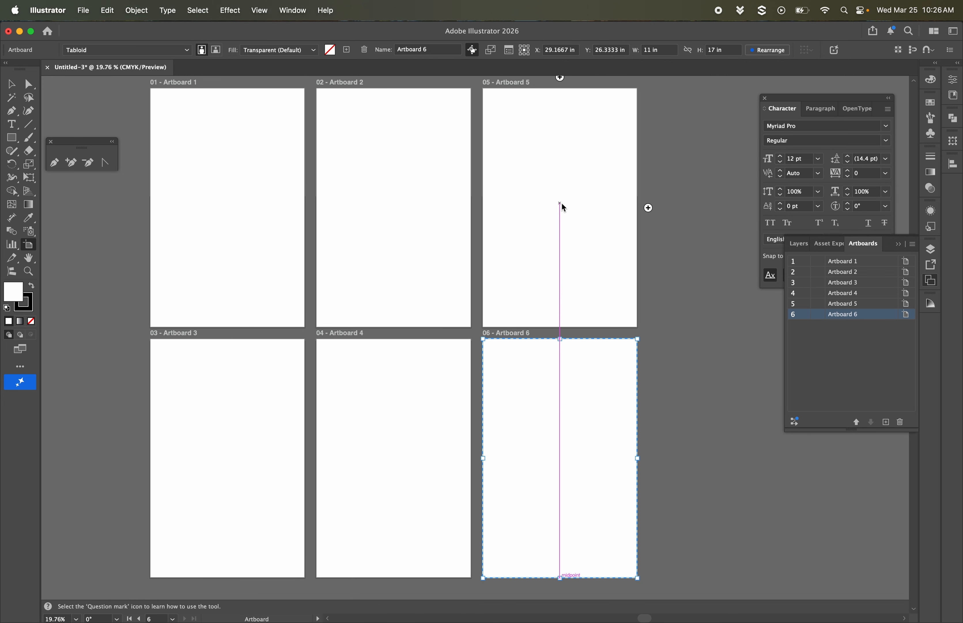
# Step: Set the width of Artboard 5 to 24 in and leave artboard editing
pyautogui.click(561, 204)
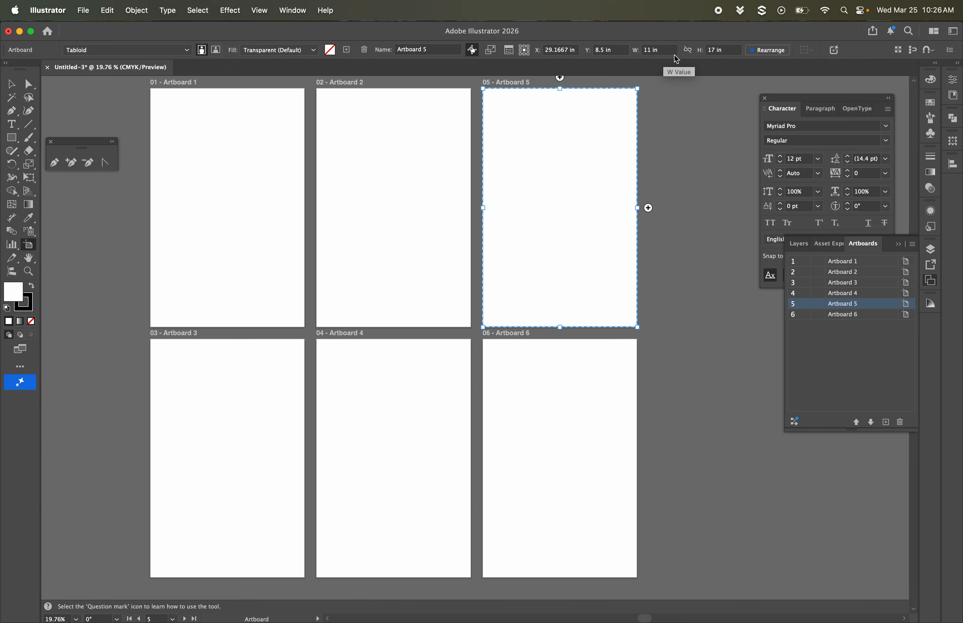
pyautogui.click(664, 50)
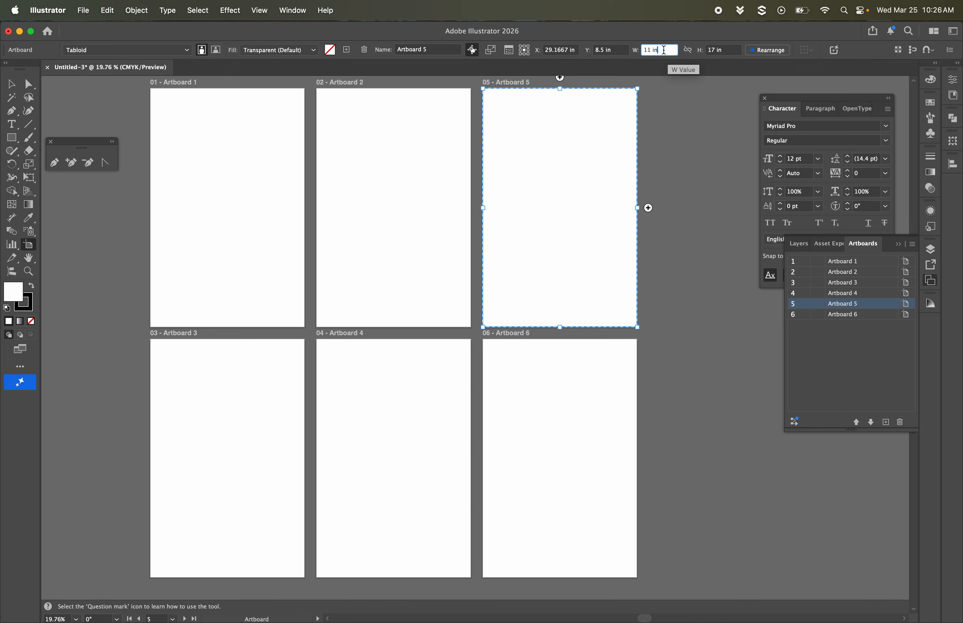
pyautogui.moveTo(664, 49); pyautogui.dragTo(587, 51)
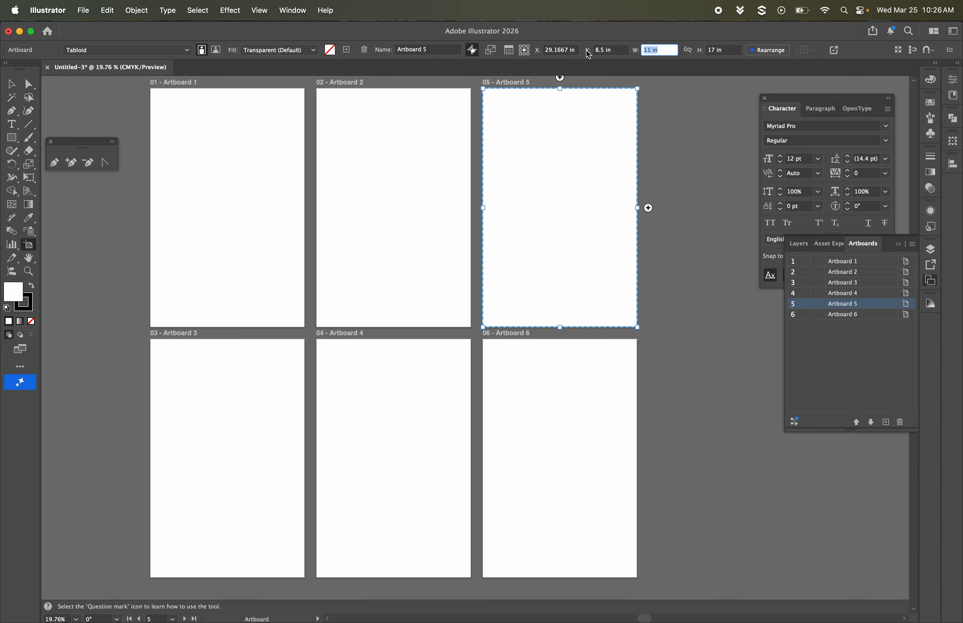
pyautogui.write('24')
pyautogui.press('Return')
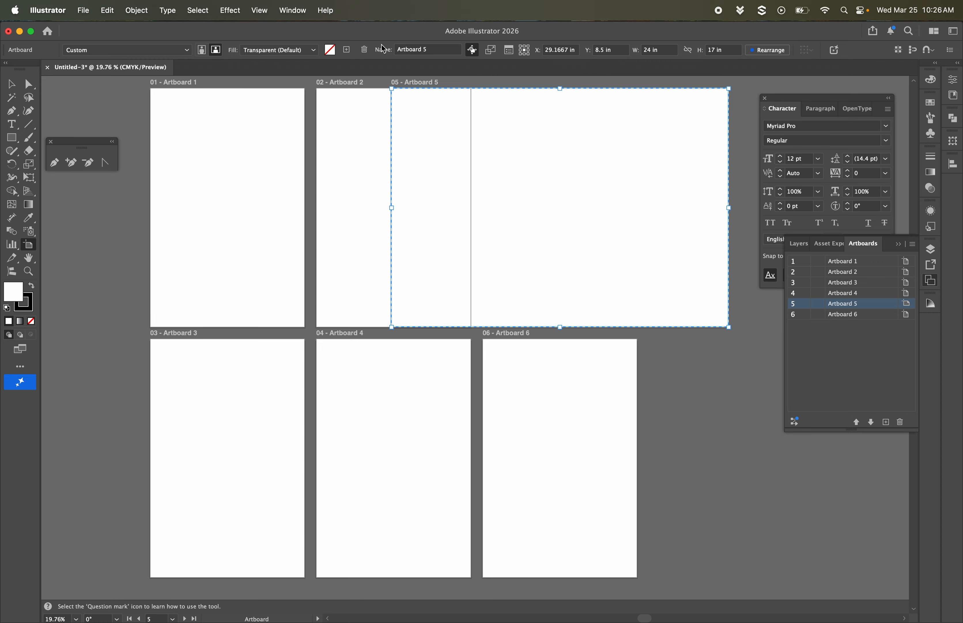
pyautogui.click(11, 84)
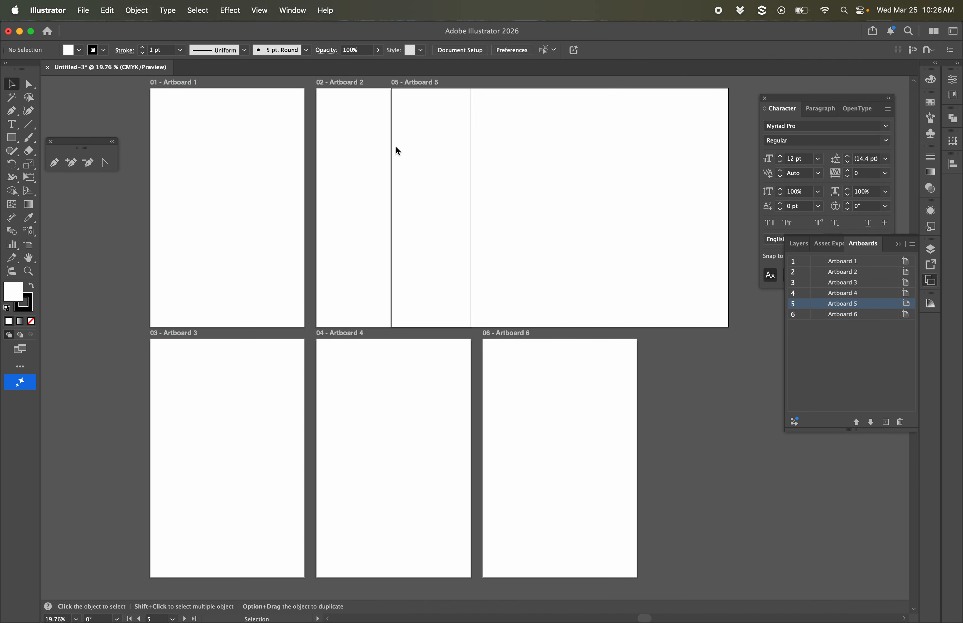
# Step: Move Artboard 5 horizontally off Artboard 2 to about X 35.67 in, aligning its left edge with Artboard 6
pyautogui.hotkey('shift', 'o')
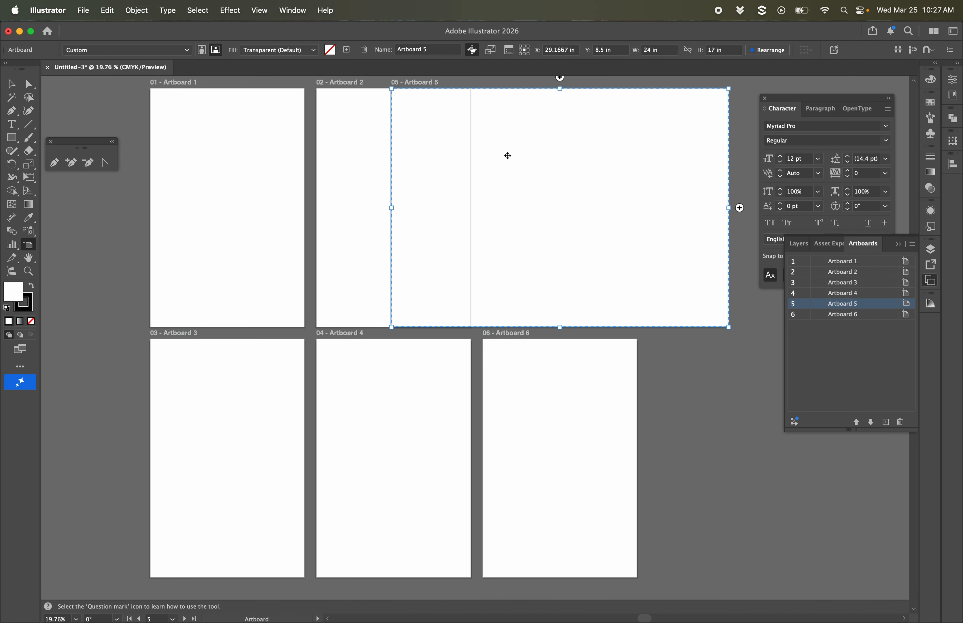
pyautogui.hscroll(5, 577, 197)
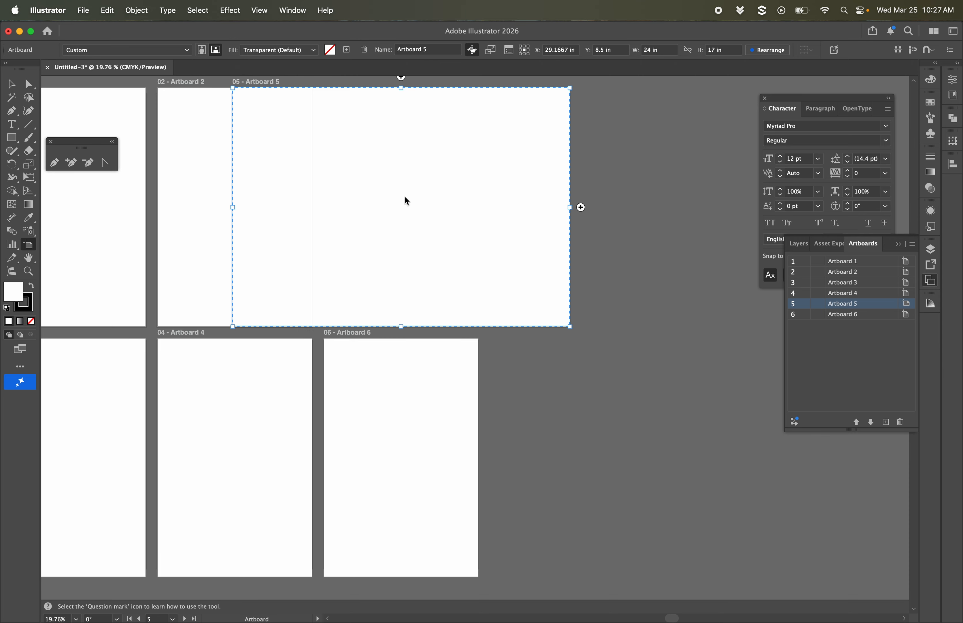
pyautogui.moveTo(404, 199); pyautogui.dragTo(610, 207)
pyautogui.moveTo(559, 179); pyautogui.dragTo(435, 172)
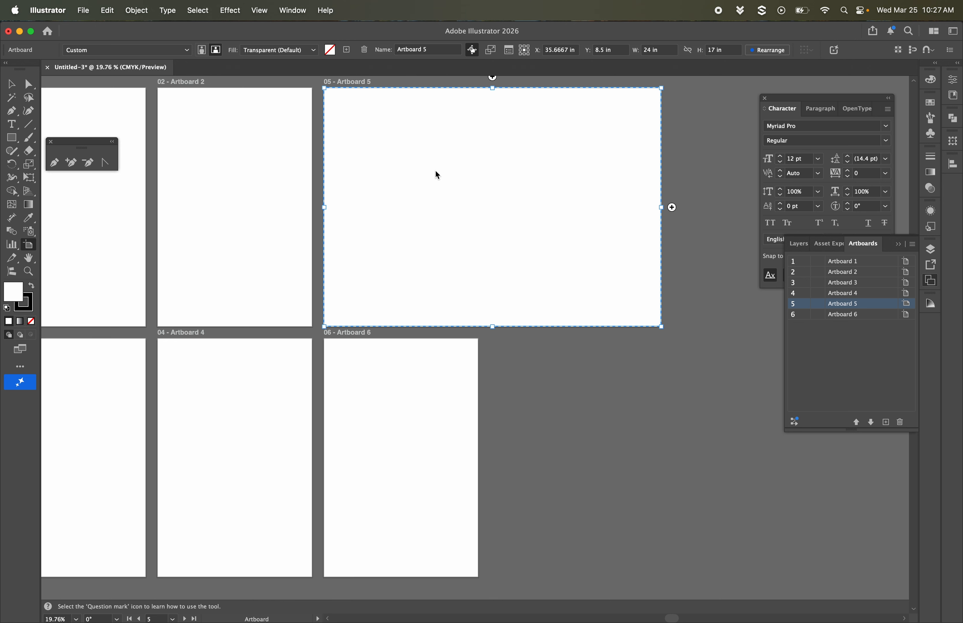
pyautogui.moveTo(377, 236)
pyautogui.mouseDown()
pyautogui.moveTo(397, 236)
pyautogui.moveTo(380, 235)
pyautogui.mouseUp()
# Step: Resize Artboard 6 to a height of 12 in and a width of 20 in
pyautogui.hscroll(-5, 562, 251)
pyautogui.hscroll(-5, 562, 251)
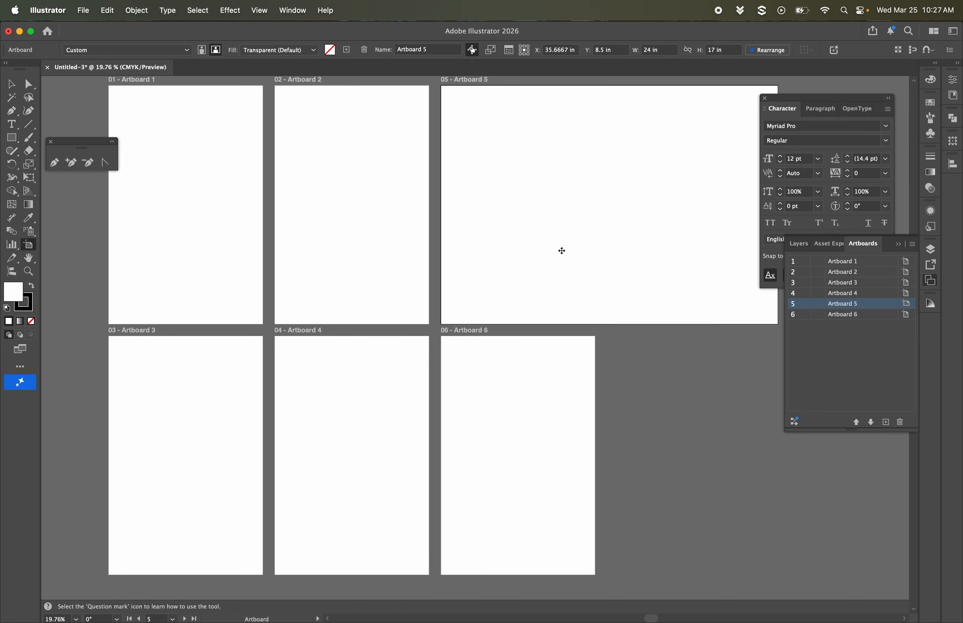
pyautogui.scroll(3, 561, 251)
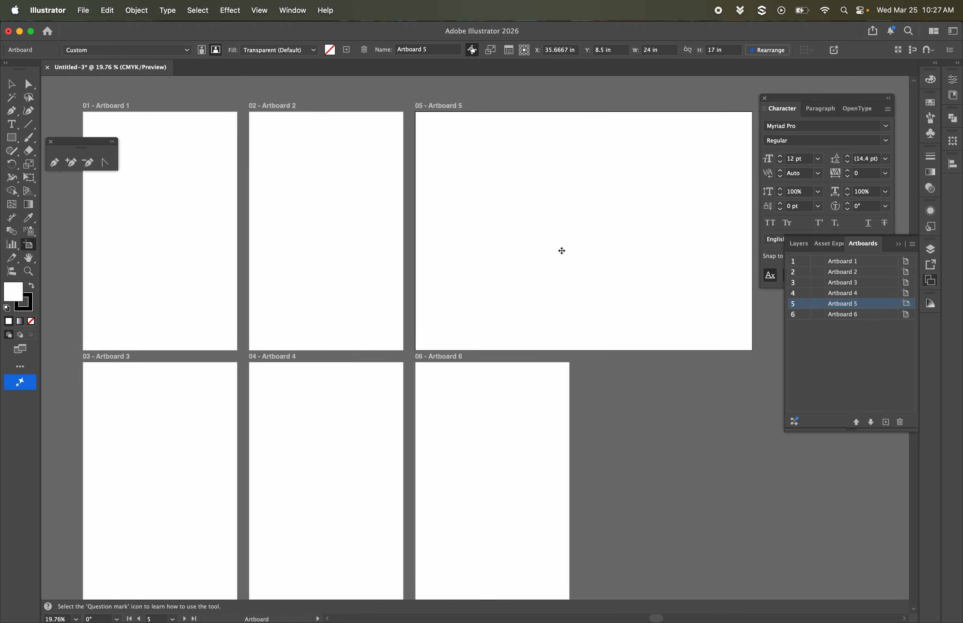
pyautogui.hscroll(2, 561, 251)
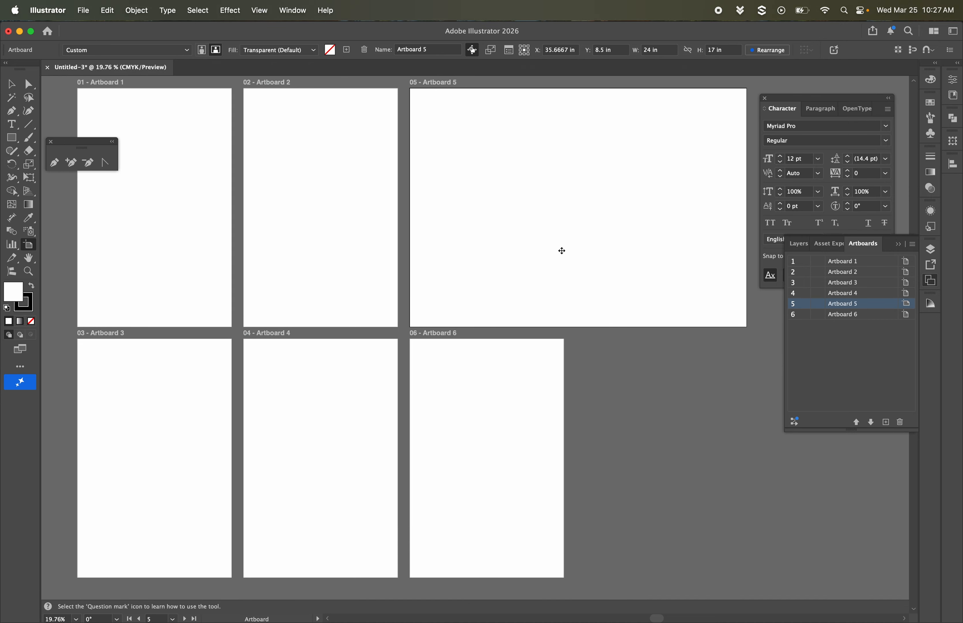
pyautogui.hscroll(6, 578, 400)
pyautogui.scroll(-5, 577, 400)
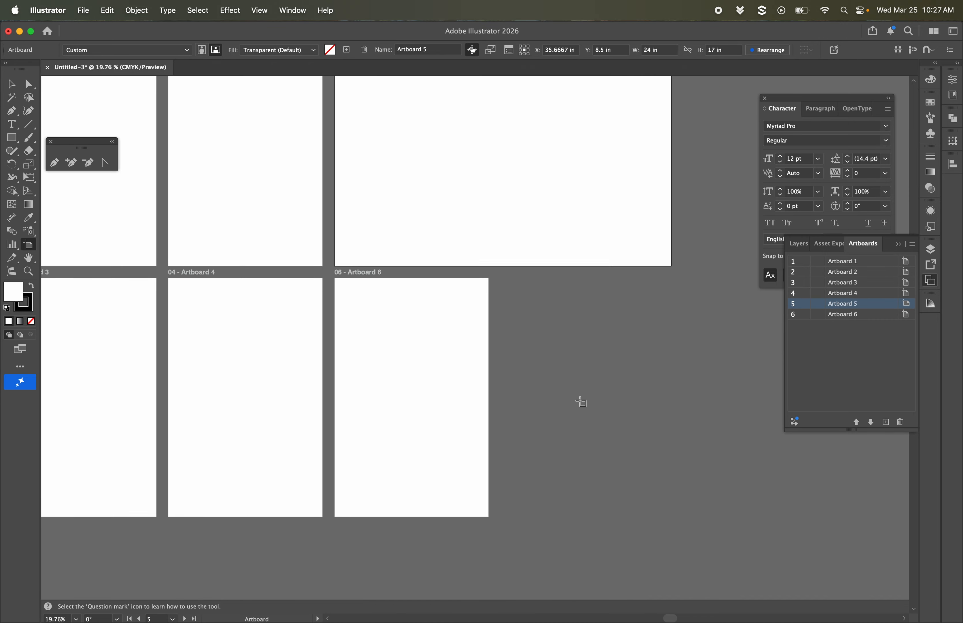
pyautogui.click(424, 368)
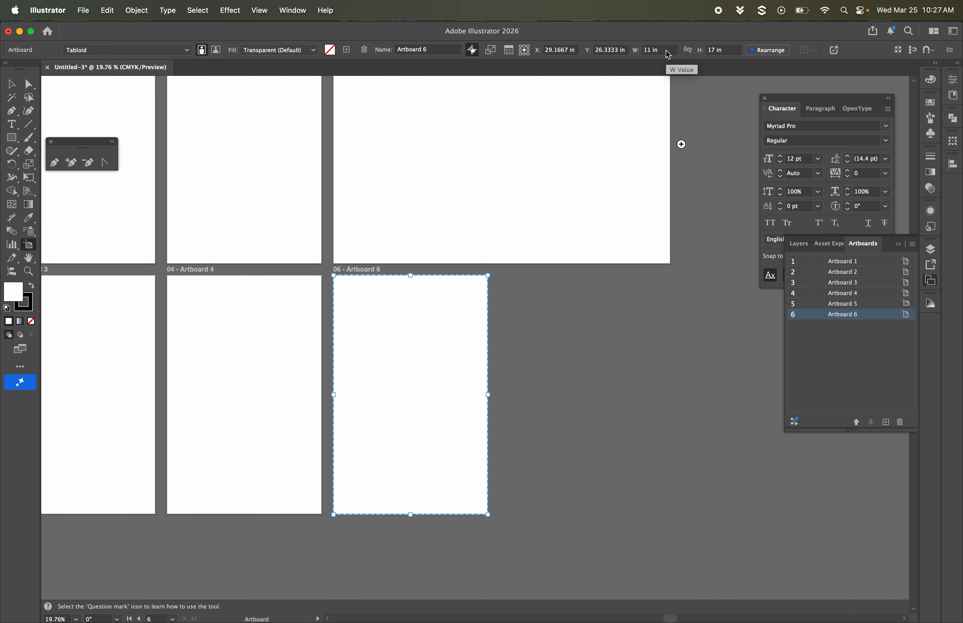
pyautogui.click(728, 50)
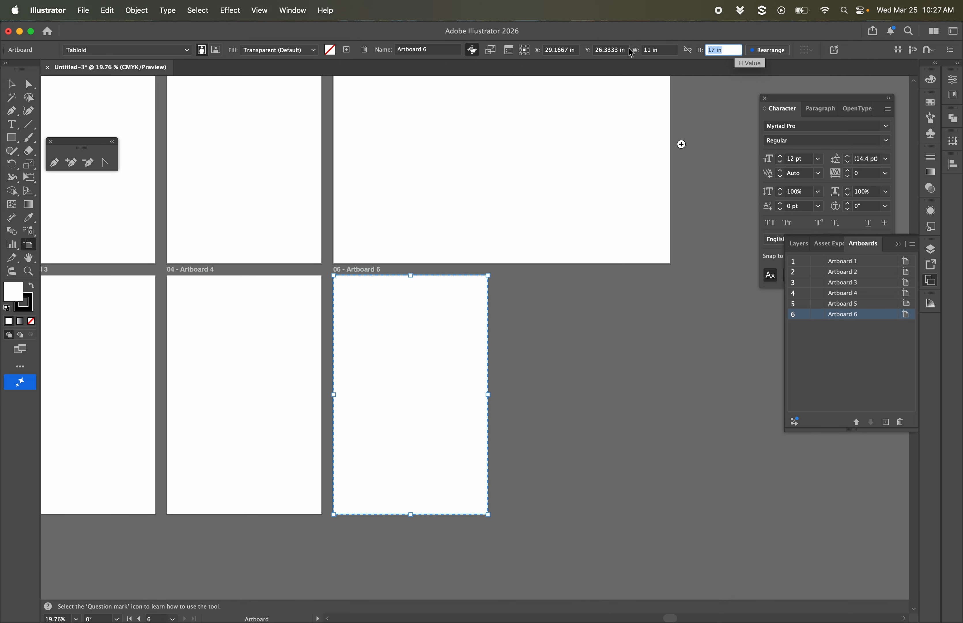
pyautogui.write('12')
pyautogui.click(668, 50)
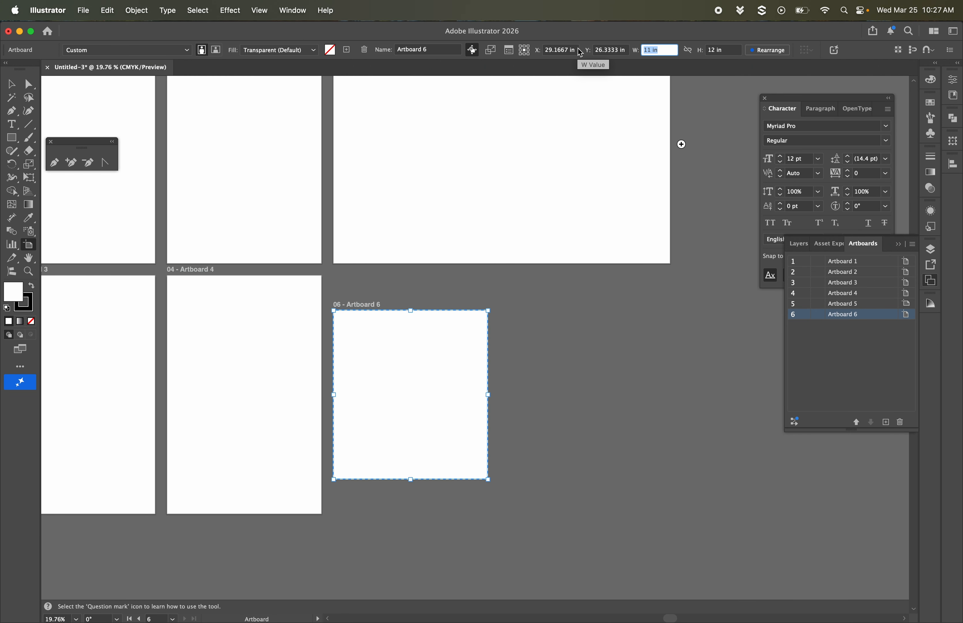
pyautogui.write('20')
pyautogui.press('Return')
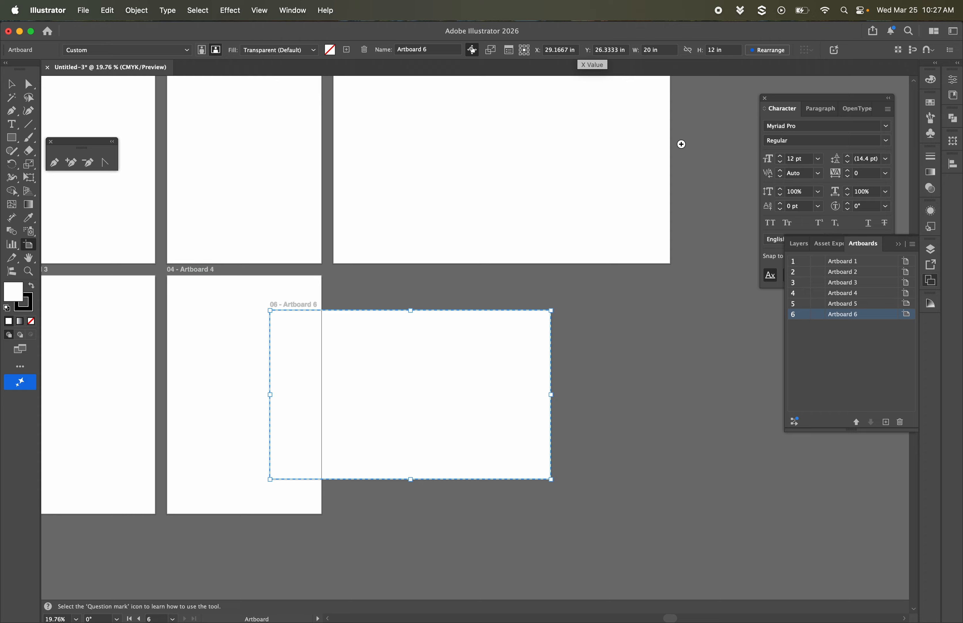
# Step: Move Artboard 6 beside Artboard 4, left-aligned directly below Artboard 5, and leave artboard editing
pyautogui.moveTo(469, 331); pyautogui.dragTo(518, 310)
pyautogui.click(651, 312)
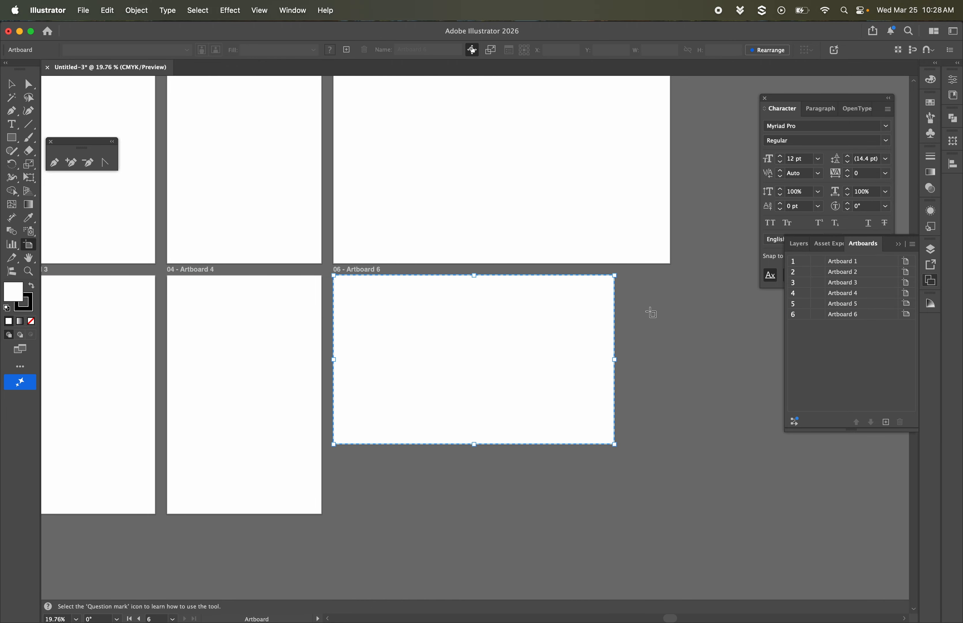
pyautogui.click(28, 271)
pyautogui.keyDown('alt'); pyautogui.click(387, 291); pyautogui.keyUp('alt')
pyautogui.keyDown('alt'); pyautogui.click(497, 379); pyautogui.keyUp('alt')
pyautogui.press('v')
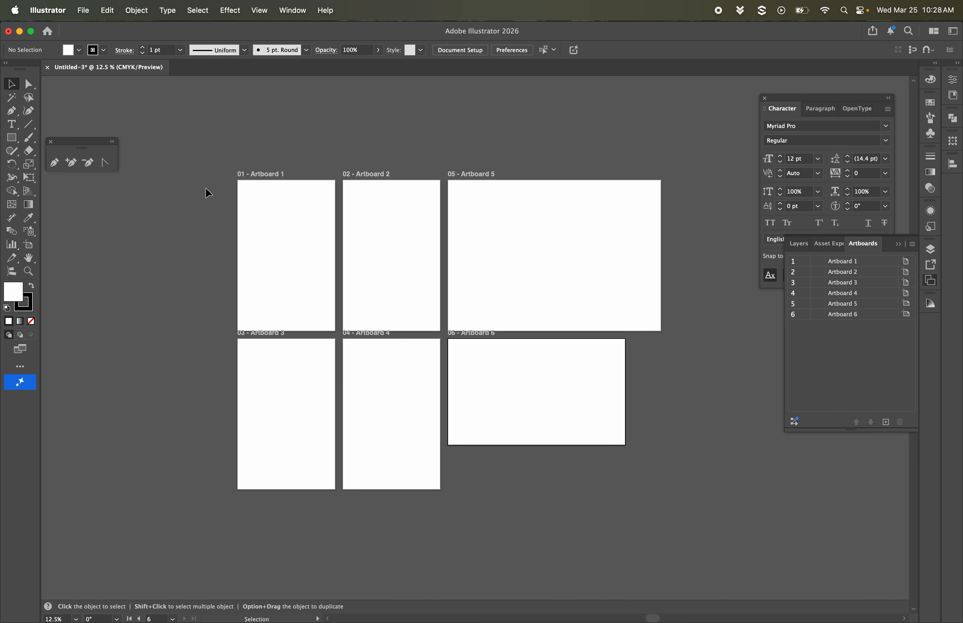
# Step: Make Artboard 1 active, fit it in the window and return to the Selection tool
pyautogui.click(279, 230)
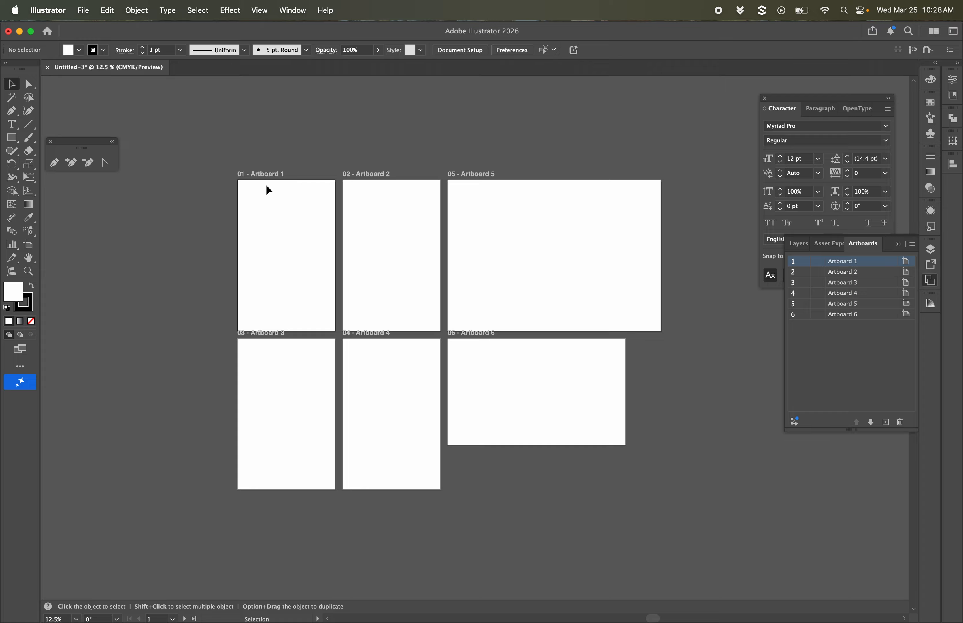
pyautogui.doubleClick(29, 258)
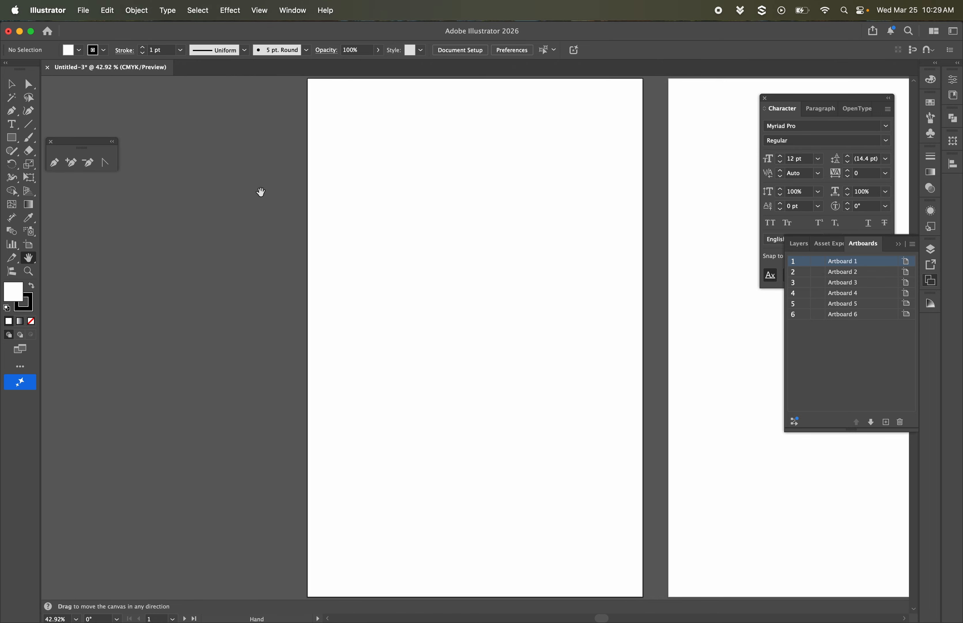
pyautogui.click(29, 84)
pyautogui.click(13, 85)
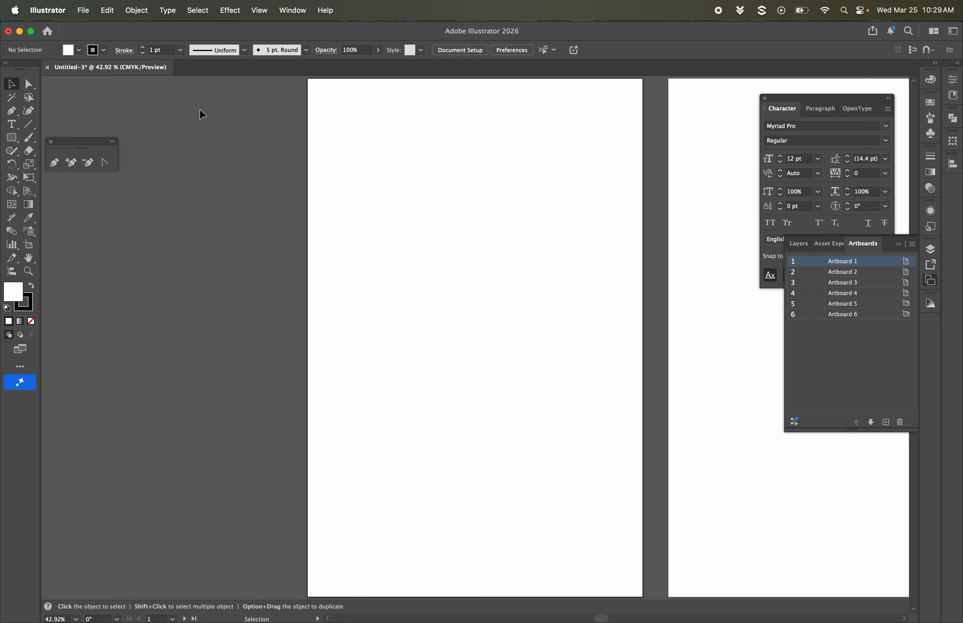
# Step: Make Artboard 2 active and fit it in the window, and do the same for Artboard 5
pyautogui.click(715, 224)
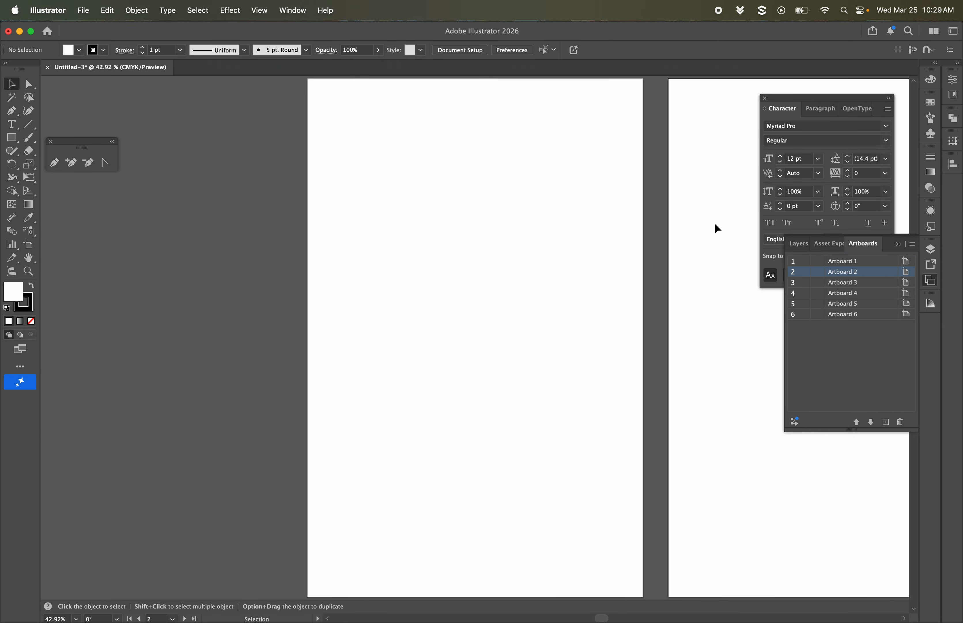
pyautogui.click(28, 257)
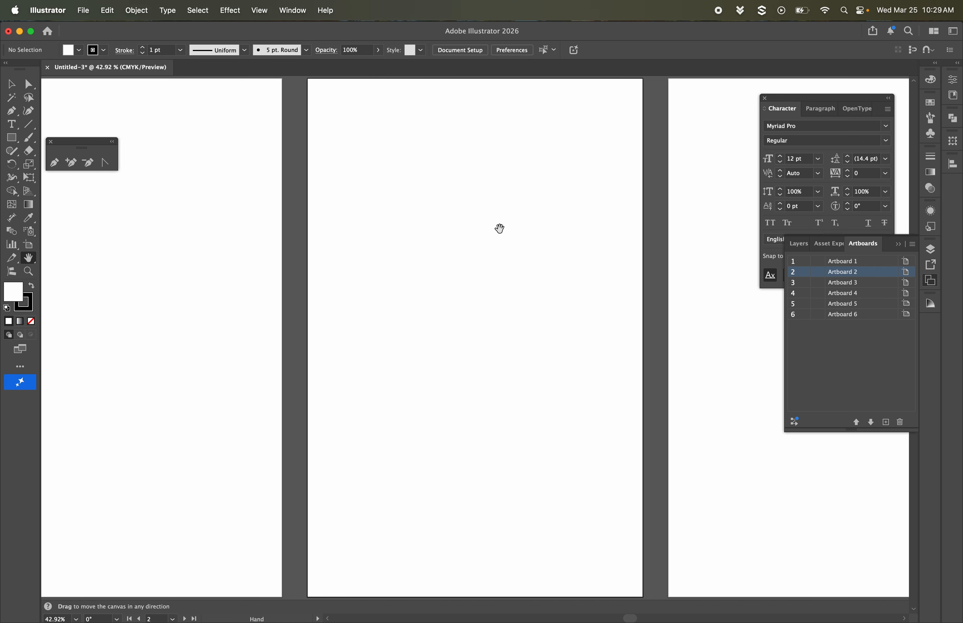
pyautogui.doubleClick(801, 303)
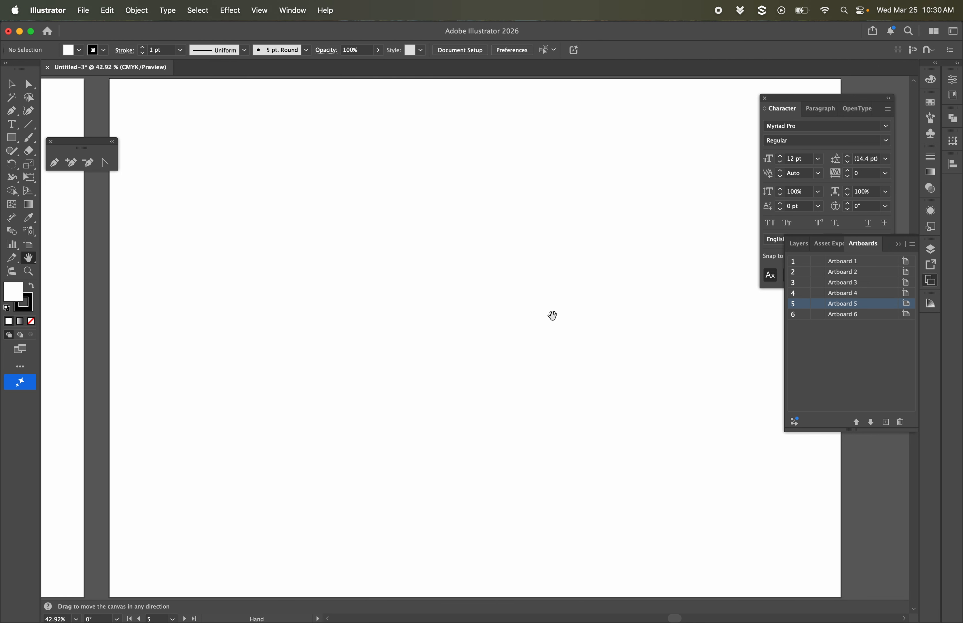
# Step: Zoom out from Artboard 5 to 16.67% to view all six artboards together
pyautogui.click(31, 272)
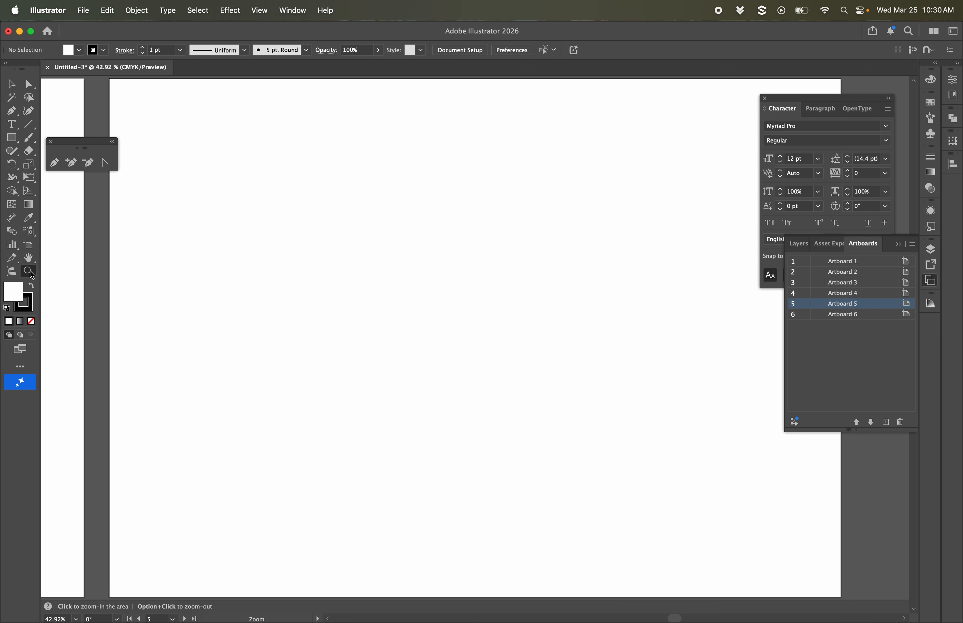
pyautogui.keyDown('alt'); pyautogui.click(474, 294); pyautogui.keyUp('alt')
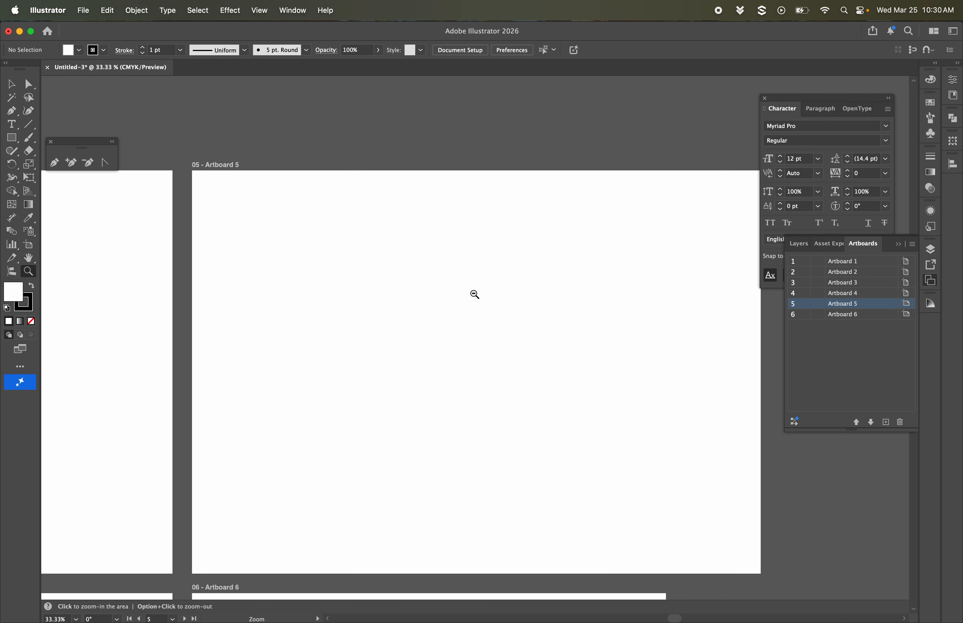
pyautogui.keyDown('alt'); pyautogui.click(474, 293); pyautogui.keyUp('alt')
pyautogui.keyDown('alt'); pyautogui.click(475, 294); pyautogui.keyUp('alt')
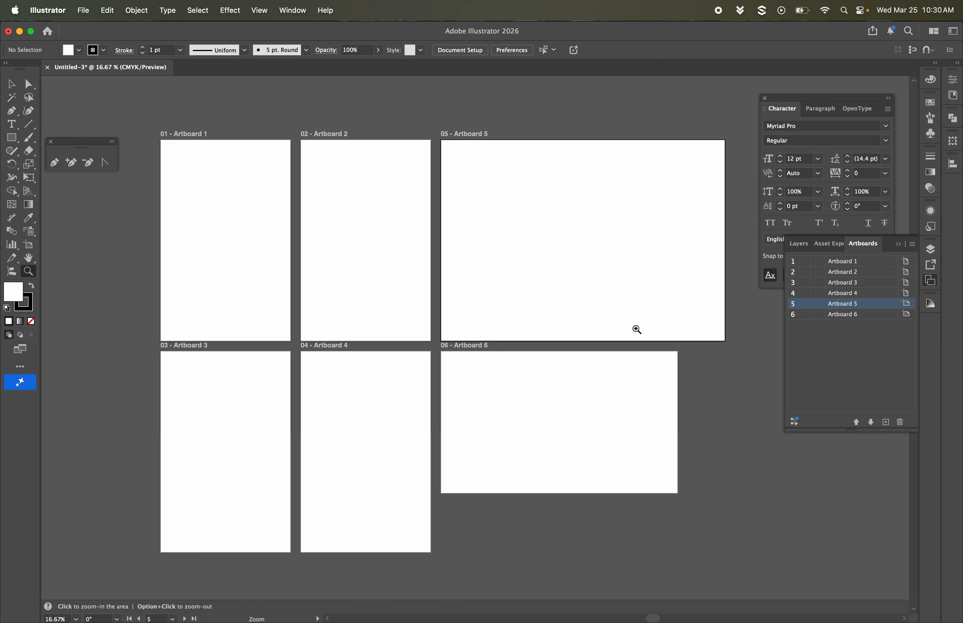
pyautogui.scroll(-2, 637, 330)
pyautogui.scroll(1, 637, 330)
pyautogui.hscroll(1, 637, 330)
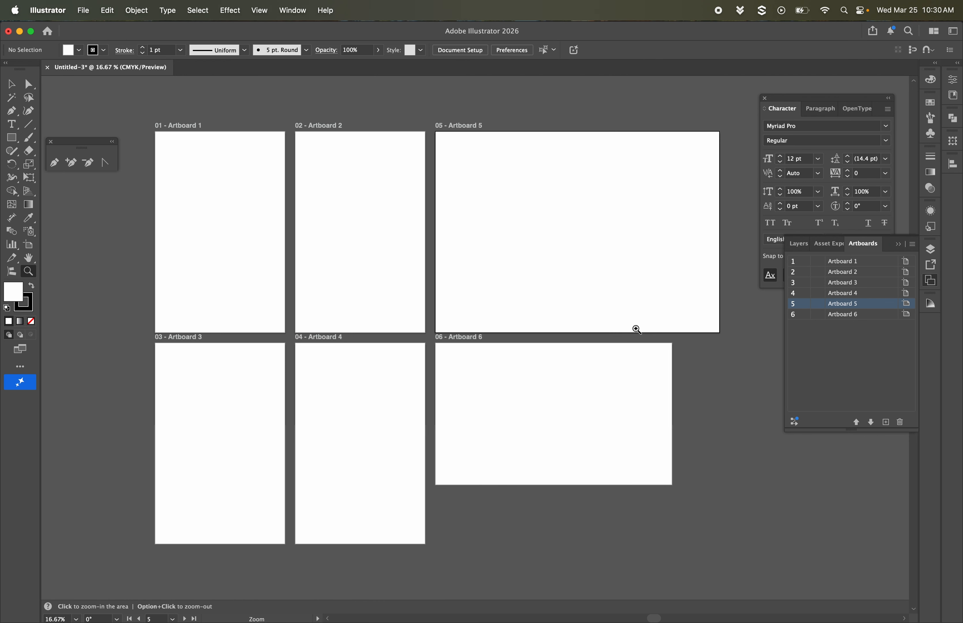